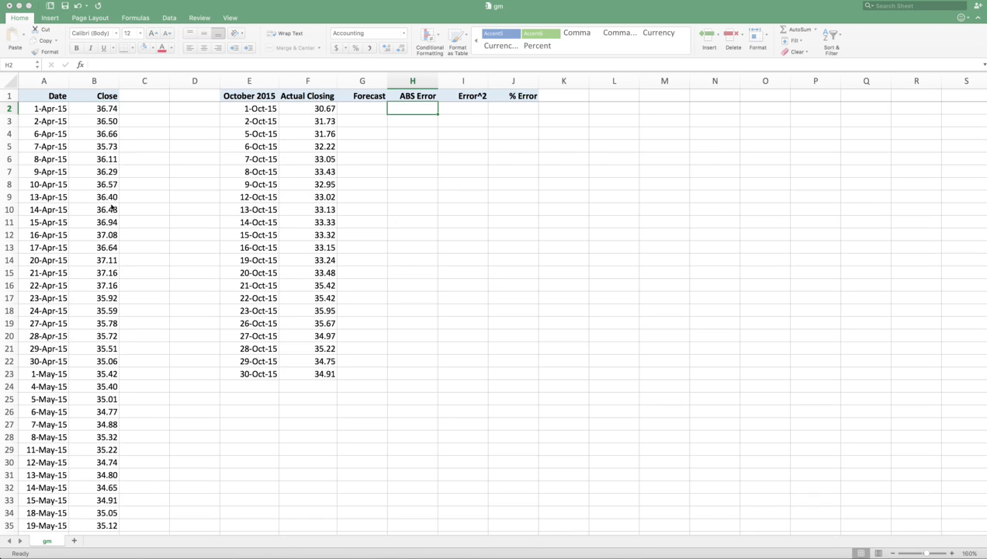
Insert a plain scatter chart of the dates and closing prices from 1-Apr-15 to 30-Sep-15 in A2:B128.
scroll(108, 208, "down", 2)
scroll(108, 207, "down", 20)
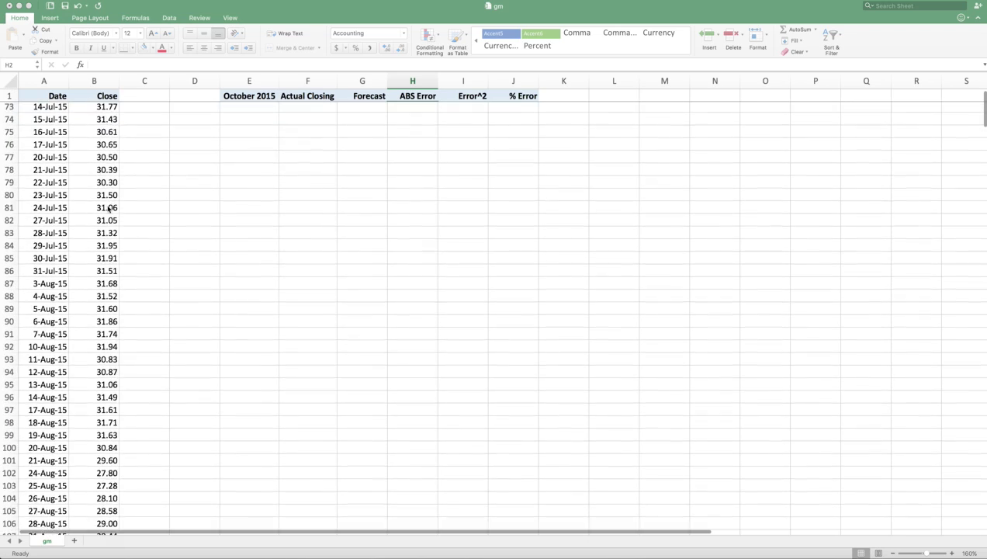
scroll(108, 208, "down", 2)
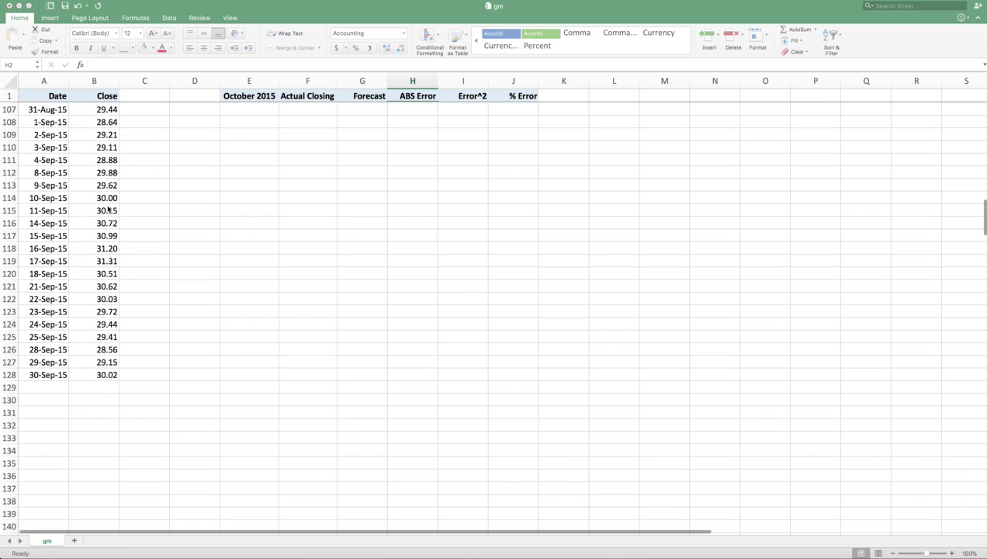
scroll(109, 209, "up", 20)
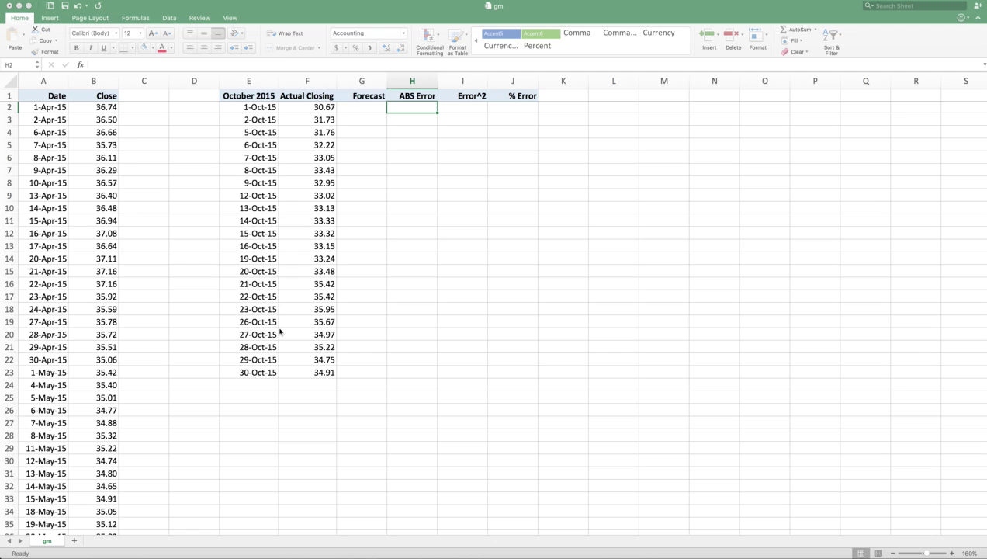
left_click(57, 96)
left_click(54, 108)
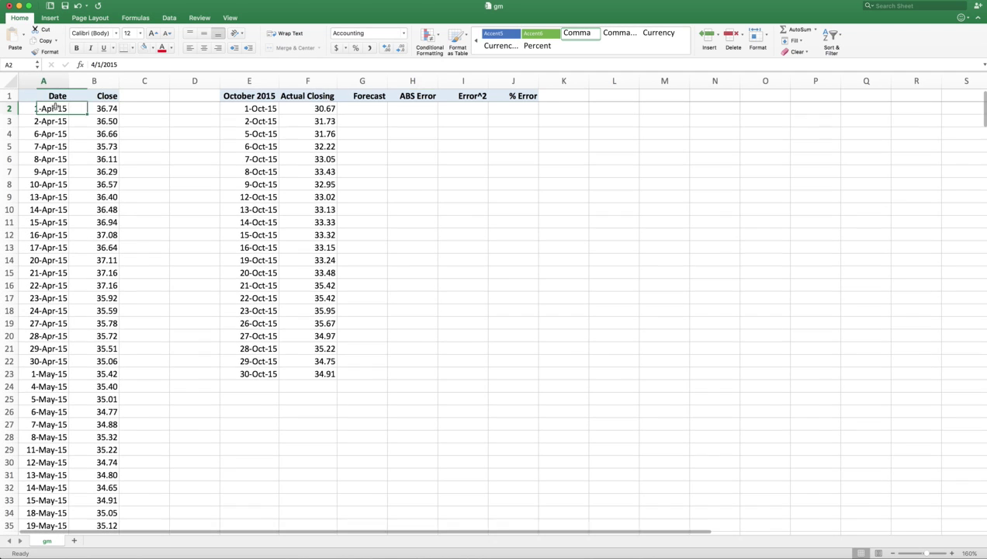
key("shift+Right")
key("shift+Down")
key("shift+Down")
key("shift+Down")
key("shift+Down")
key("shift+Down")
key("shift+Down")
key("shift+Down")
key("shift+Down")
key("shift+Down")
key("shift+Down")
key("shift+Down")
key("shift+Down")
key("shift+Down")
key("shift+Down")
key("shift+Down")
key("shift+Down")
key("shift+Down")
key("shift+Down")
key("shift+Down")
key("shift+Down")
key("shift+Down")
key("shift+Down")
key("shift+Down")
key("shift+Down")
key("shift+Down")
key("shift+Down")
key("shift+Down")
key("shift+Down")
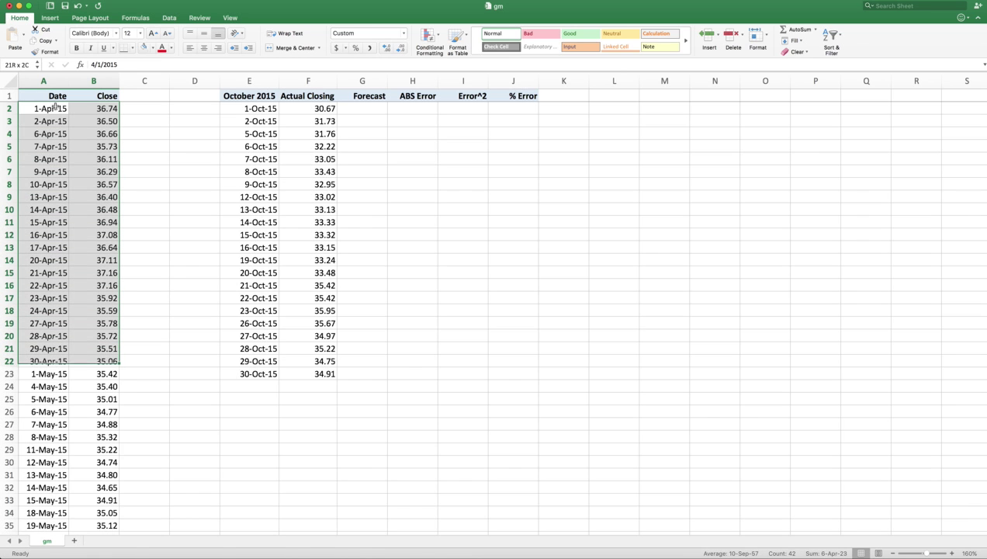
key("shift+Down")
key("shift+Down")
key("shift+Down")
key("shift+Down")
key("shift+Down")
key("shift+Down")
key("shift+Down")
key("shift+Down")
key("shift+Down")
key("shift+Down")
key("shift+Down")
key("shift+Down")
key("shift+Down")
key("shift+Down")
key("shift+Down")
key("shift+Down")
key("shift+Down")
key("shift+Down")
key("shift+Down")
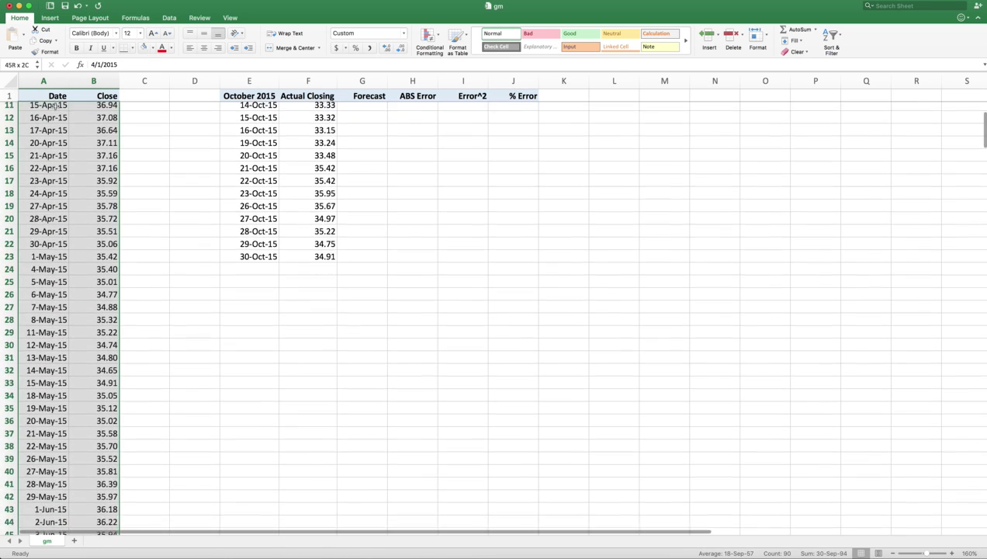
key("shift+Down")
key("shift+Down")
key("shift+Down")
key("shift+Down")
key("shift+Down")
key("shift+Down")
key("shift+Down")
key("shift+Down")
key("shift+Down")
key("shift+Down")
key("shift+Down")
key("shift+Down")
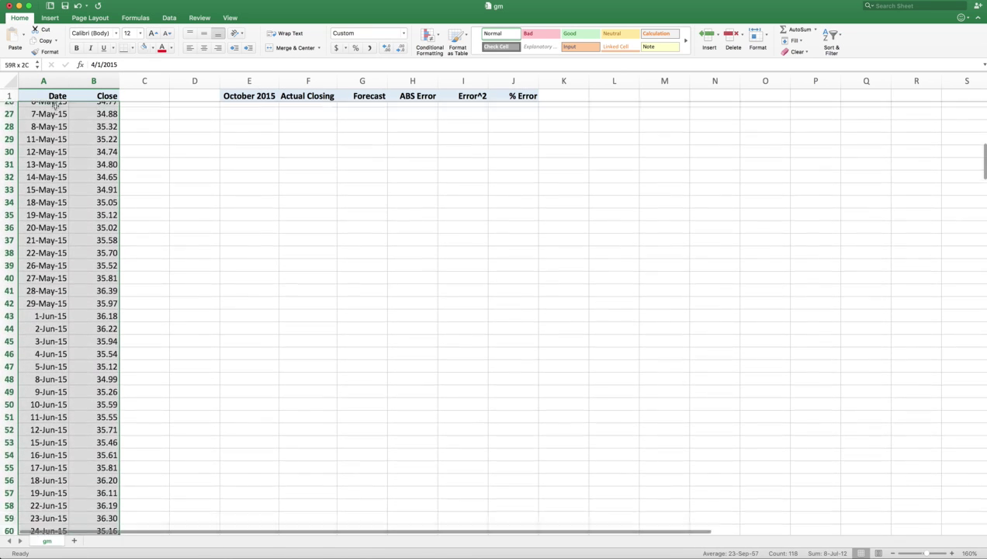
key("shift+Down")
key("shift+Down")
key("shift+Down")
key("shift+Down")
key("shift+Down")
key("shift+Down")
key("shift+Down")
key("shift+Down")
key("shift+Down")
key("shift+Down")
key("shift+Down")
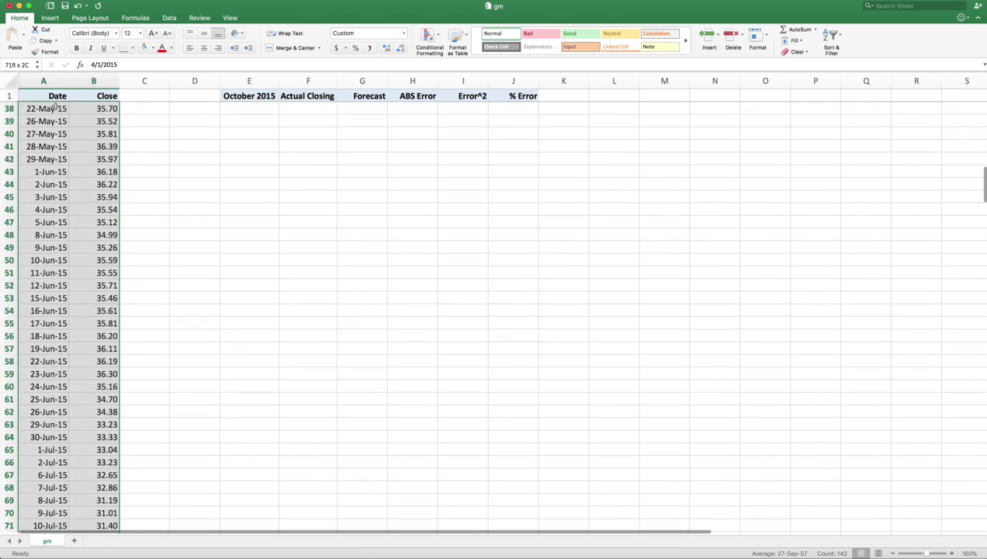
key("shift+Down")
key("shift+Down")
key("shift+Down")
key("shift+Down")
key("shift+Down")
key("shift+Down")
key("shift+Down")
key("shift+Down")
key("shift+Down")
key("shift+Down")
key("shift+Down")
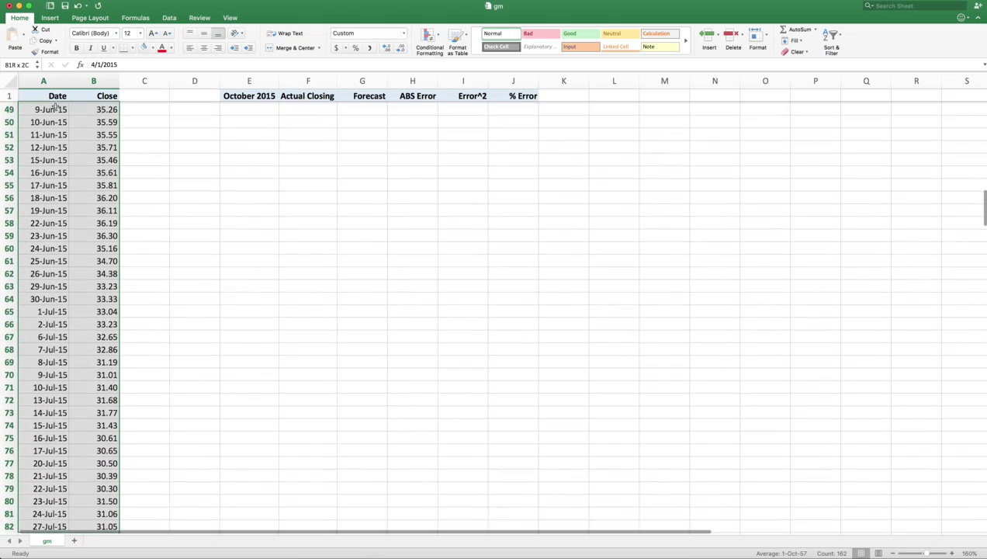
key("shift+Down")
key("shift+Down")
key("shift+Down")
key("shift+Down")
key("shift+Down")
key("shift+Down")
key("shift+Down")
key("shift+Down")
key("shift+Down")
key("shift+Down")
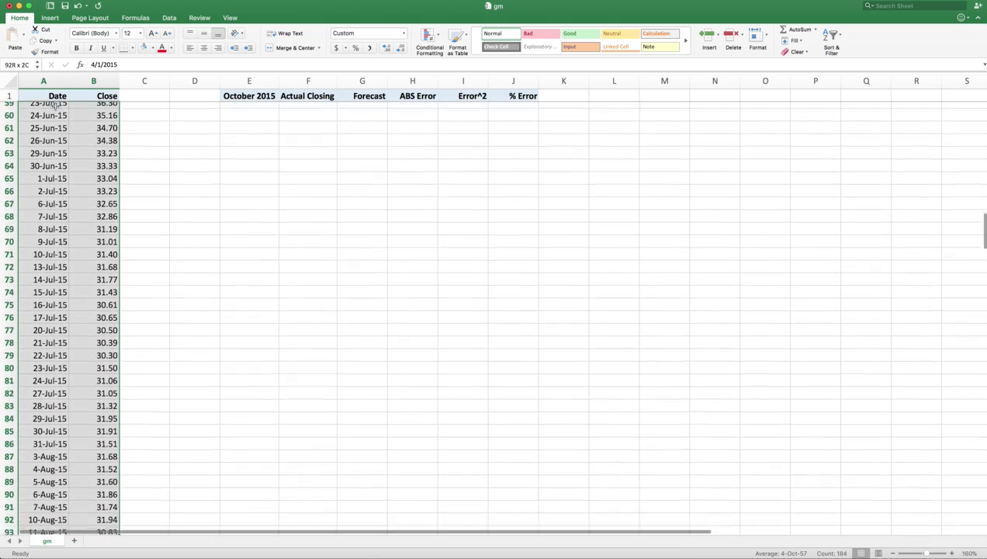
key("shift+Down")
key("shift+Down")
key("shift+Down")
key("shift+Down")
key("shift+Down")
key("shift+Down")
key("shift+Down")
key("shift+Down")
key("shift+Down")
key("shift+Down")
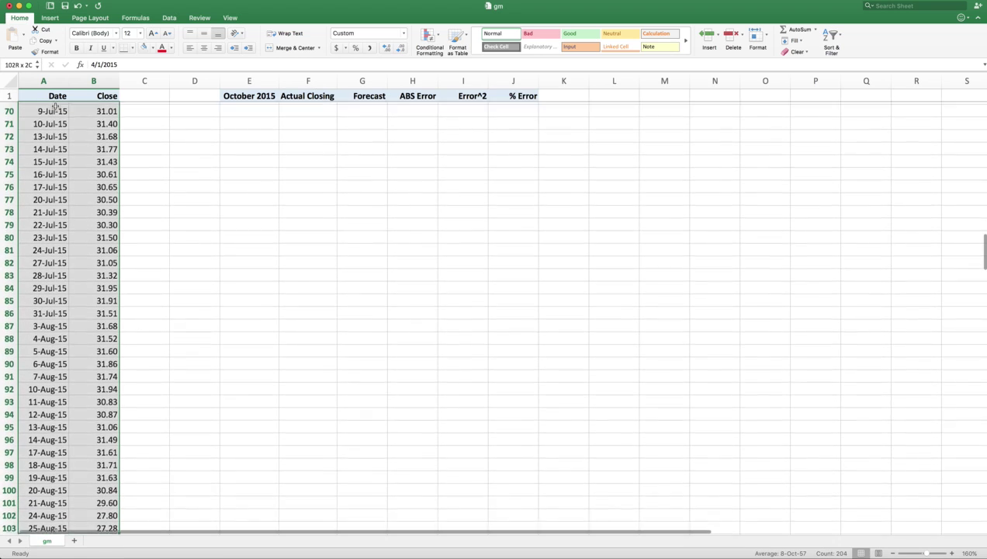
key("shift+Down")
key("shift+Down")
key("shift+Down")
key("shift+Down")
key("shift+Down")
key("shift+Down")
key("shift+Down")
key("shift+Down")
key("shift+Down")
key("shift+Down")
key("shift+Down")
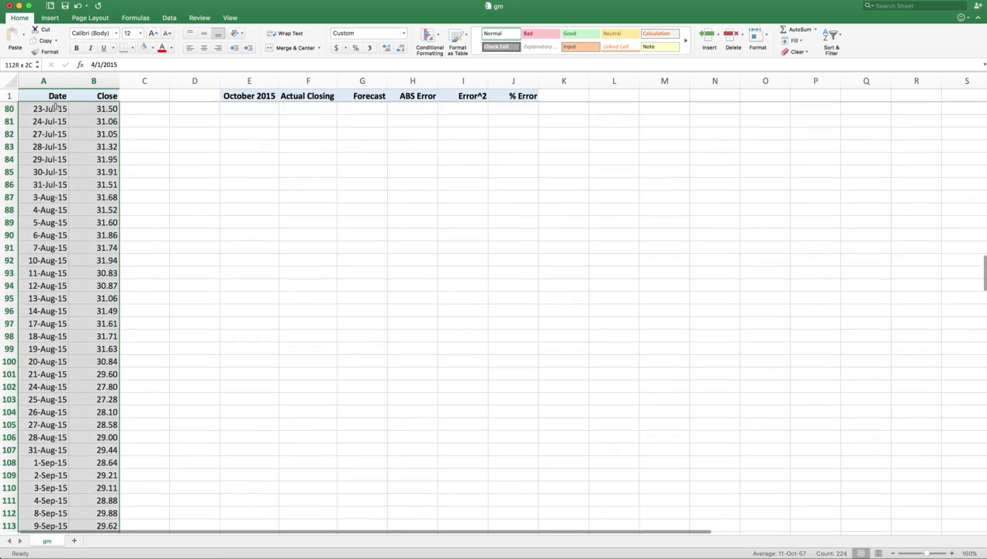
key("shift+Down")
key("shift+Down")
key("shift+Down")
key("shift+Down")
key("shift+Down")
key("shift+Down")
key("shift+Down")
key("shift+Down")
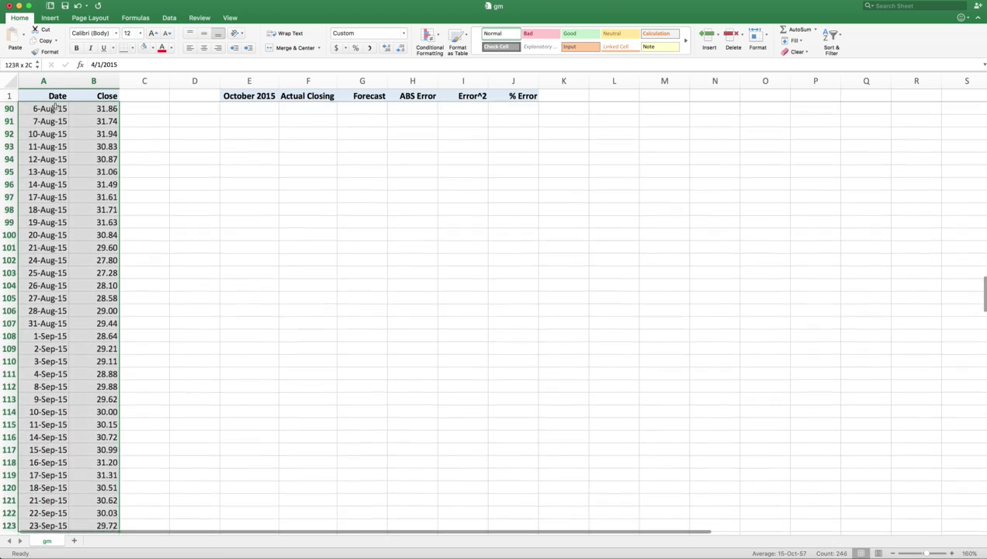
key("shift+Down")
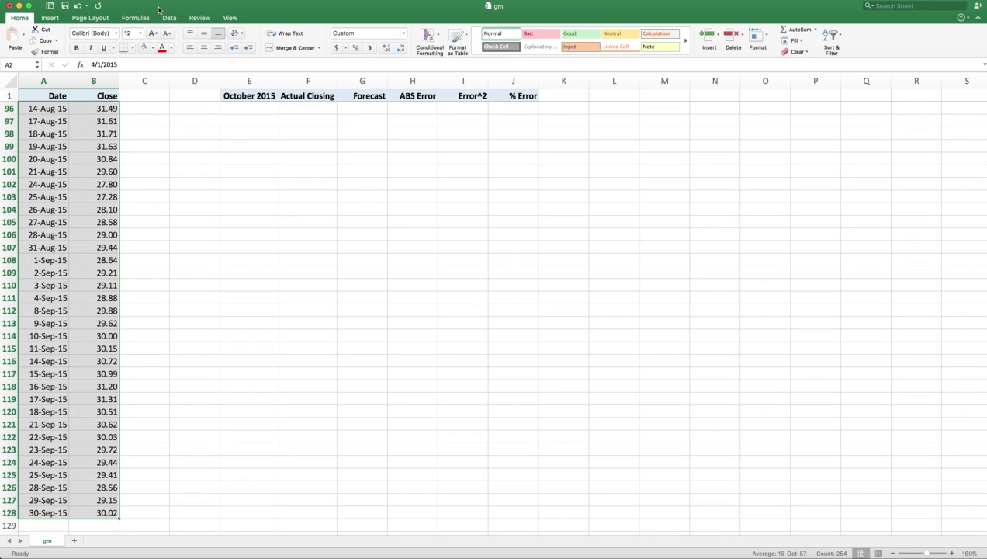
left_click(50, 18)
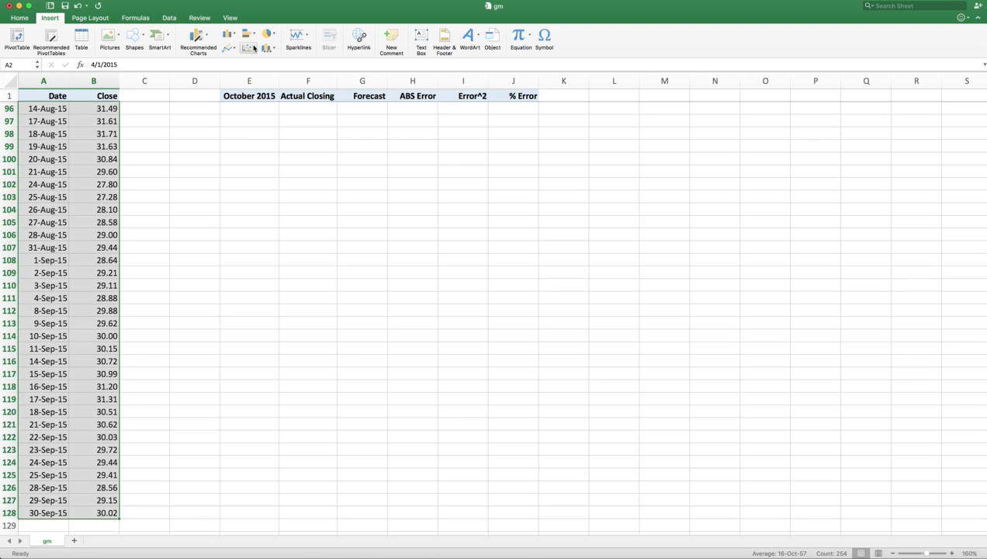
left_click(254, 48)
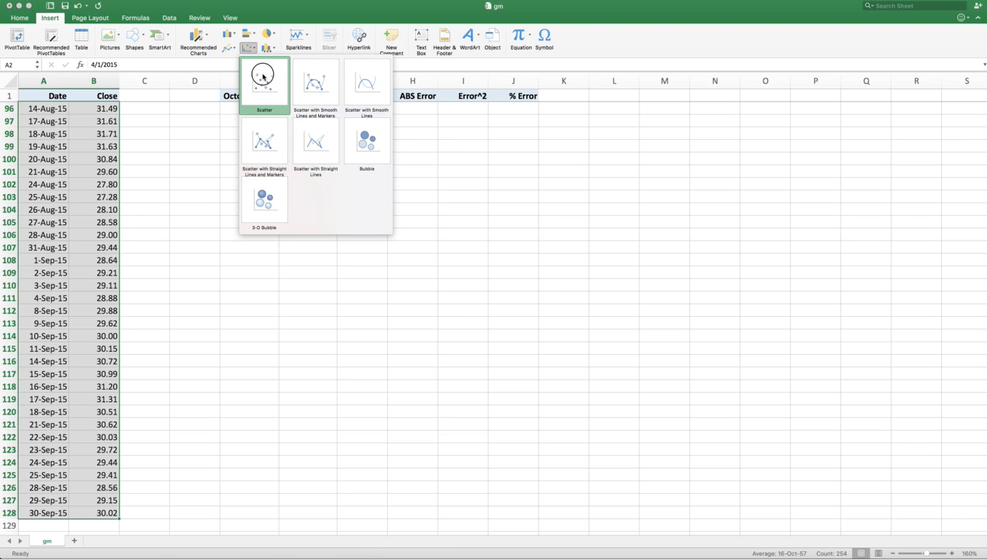
left_click(263, 77)
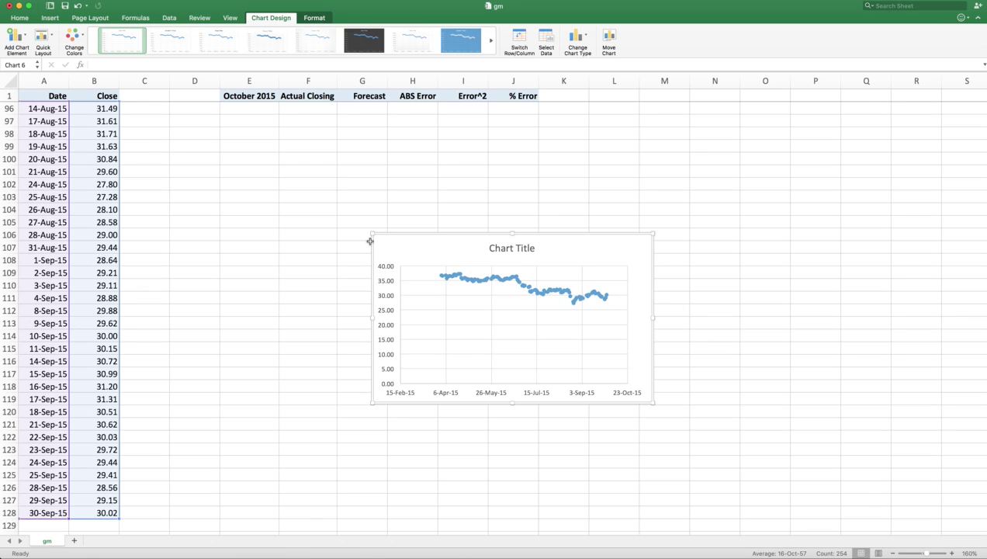
Apply quick layout Layout 9 to the scatter chart to add a linear trendline with its equation and R² value.
left_click(50, 36)
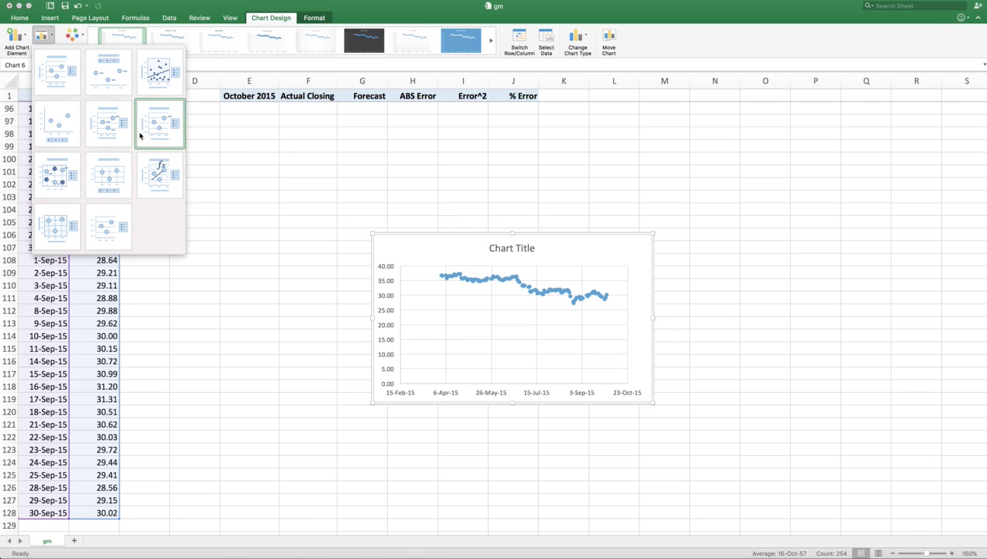
left_click(155, 178)
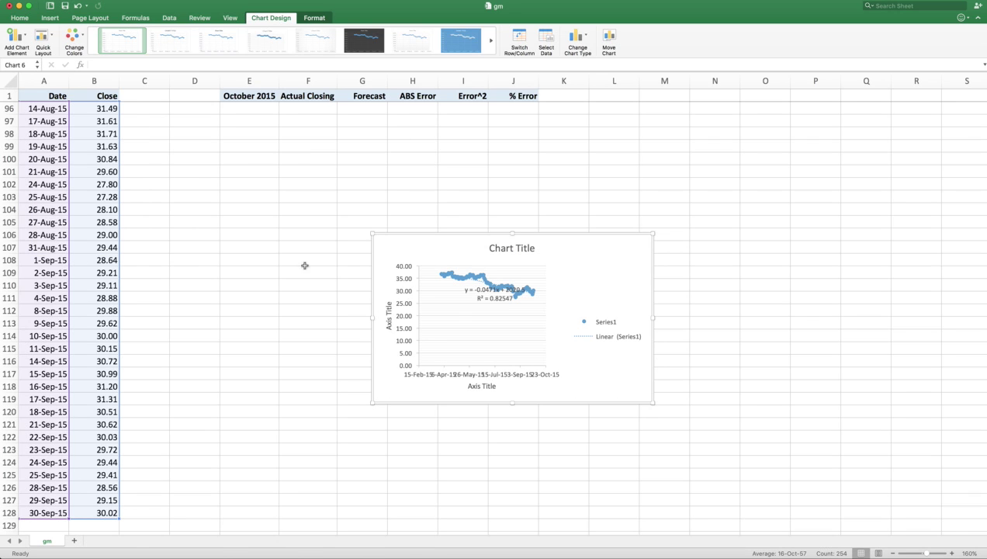
left_click(44, 48)
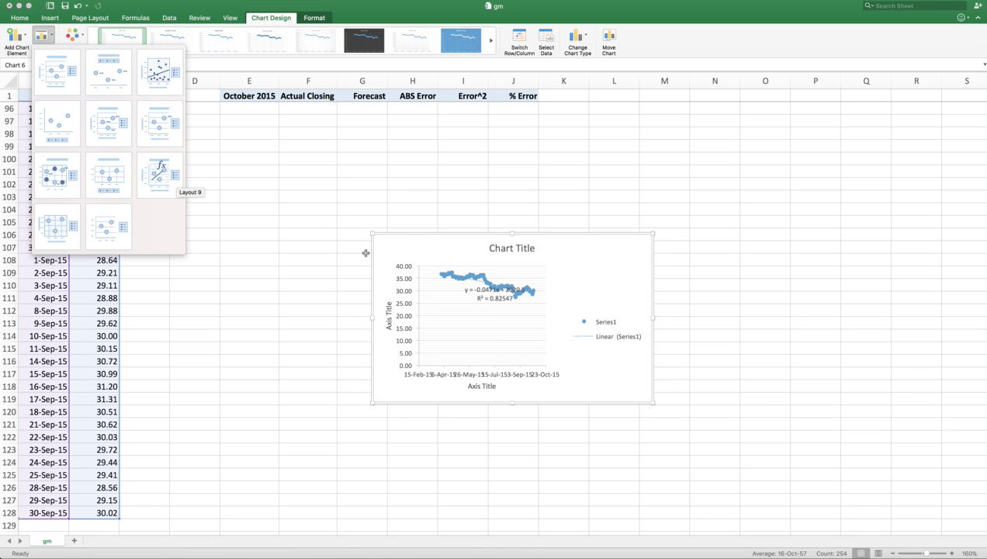
left_click(485, 301)
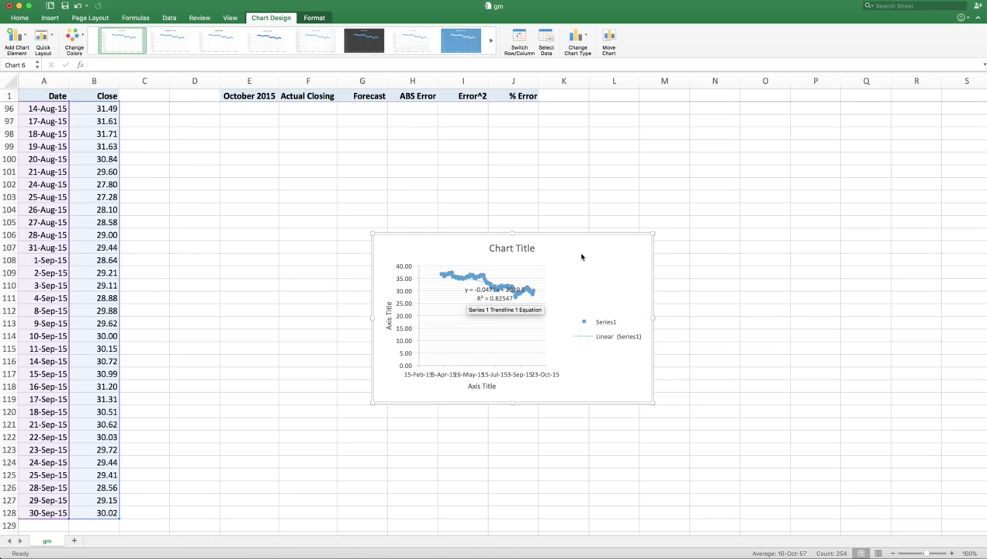
Move the trendline equation label beside the chart title, clear of the data points, and delete the chart legend.
left_click_drag(512, 292, 605, 249)
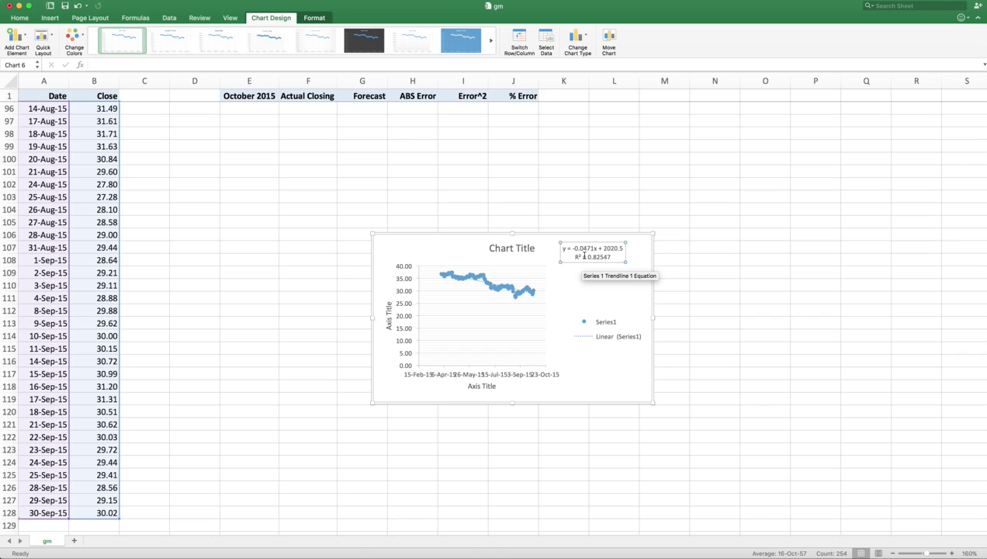
left_click(604, 327)
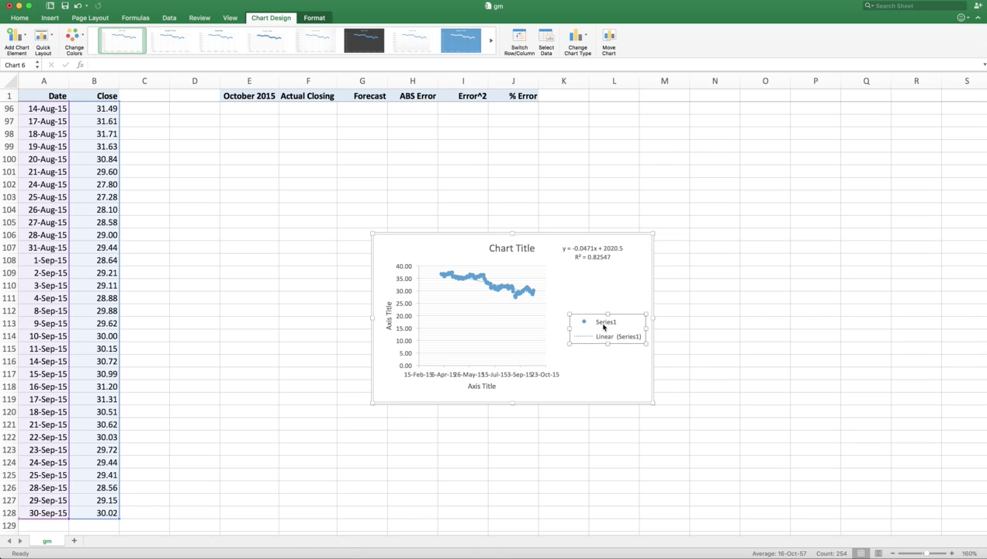
key("Delete")
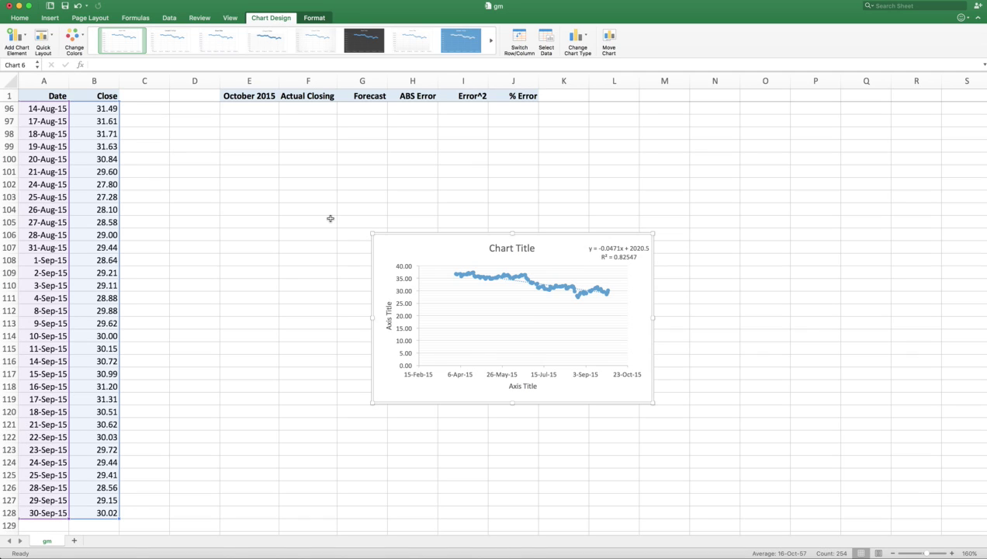
Move the chart up the sheet beside the October 2015 table, spanning columns K to P from about row 12.
left_click(463, 233)
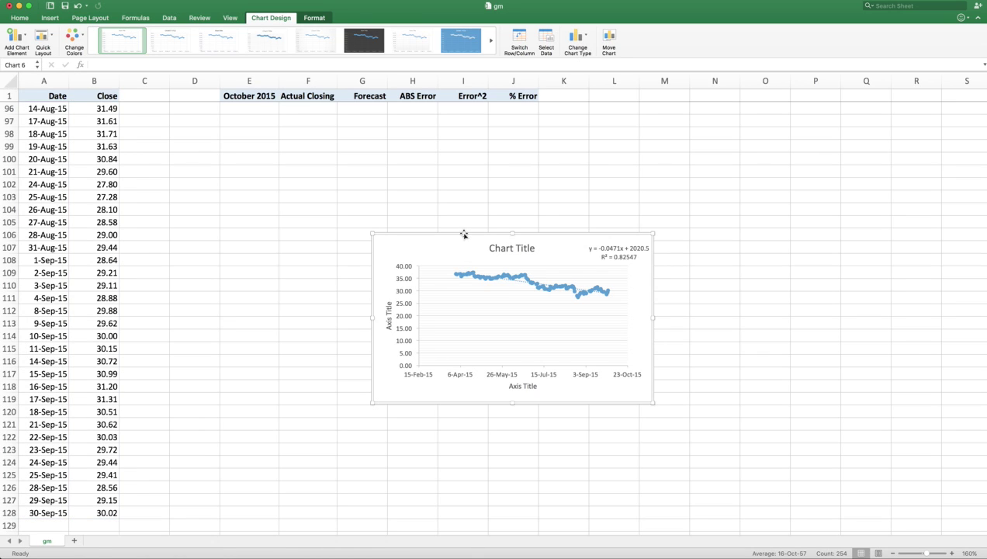
left_click_drag(463, 233, 560, 150)
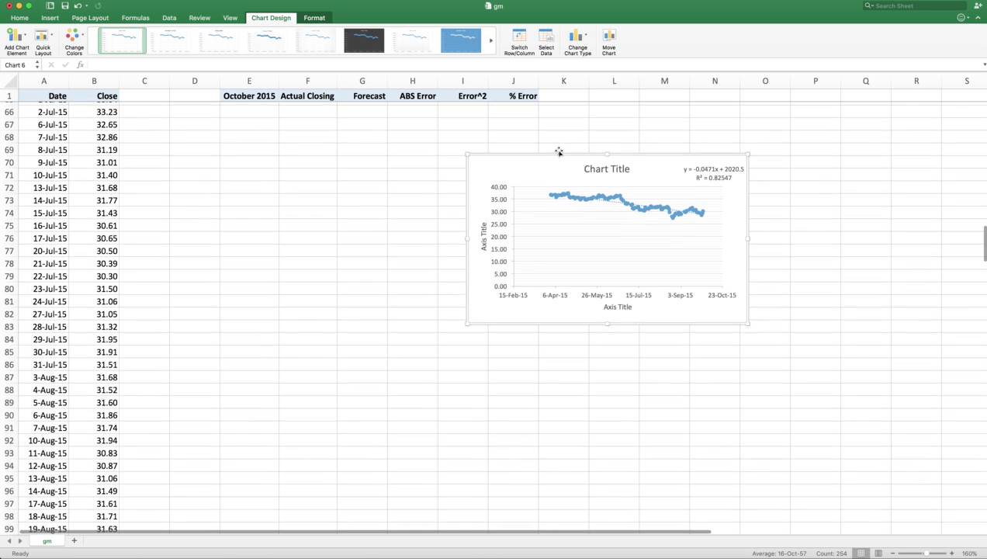
scroll(559, 151, "up", 10)
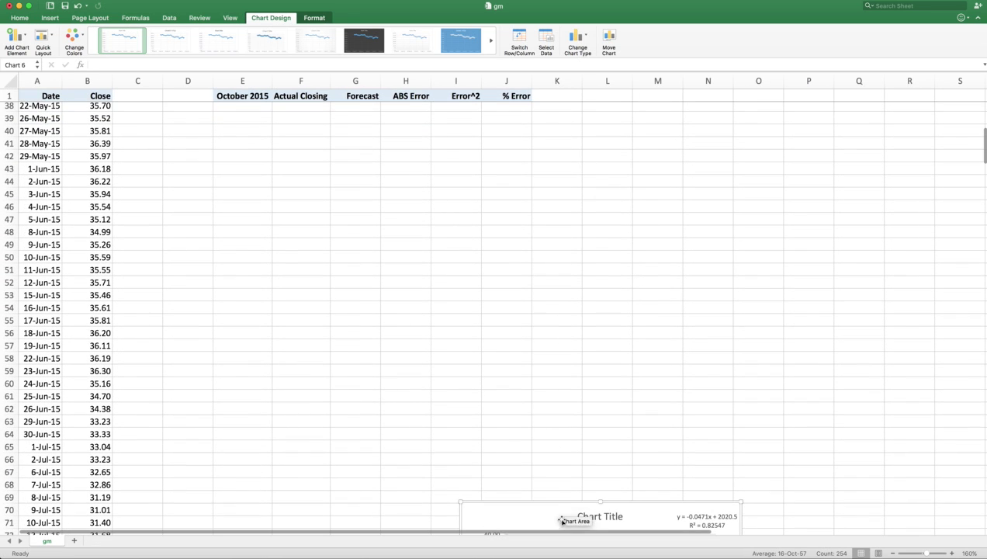
left_click_drag(564, 502, 632, 128)
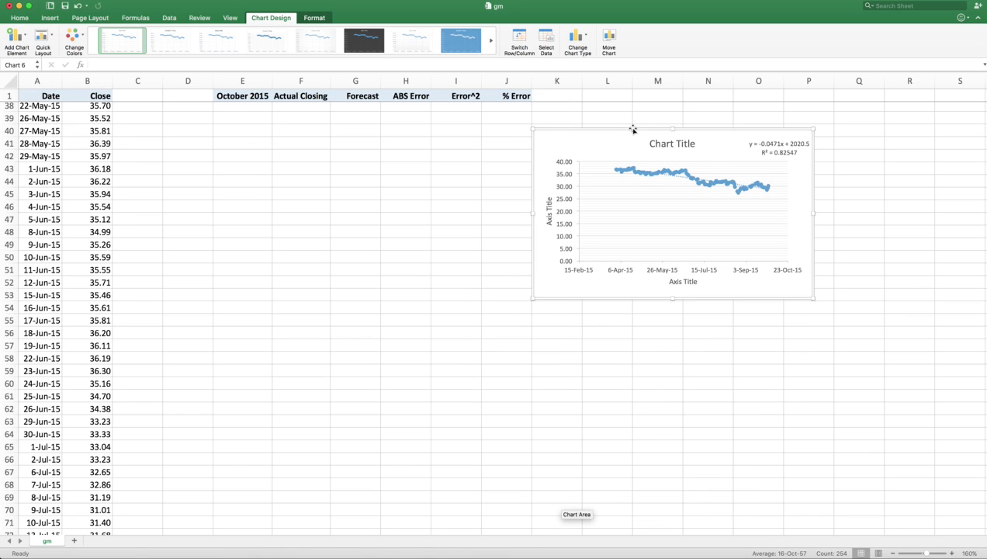
scroll(394, 235, "up", 10)
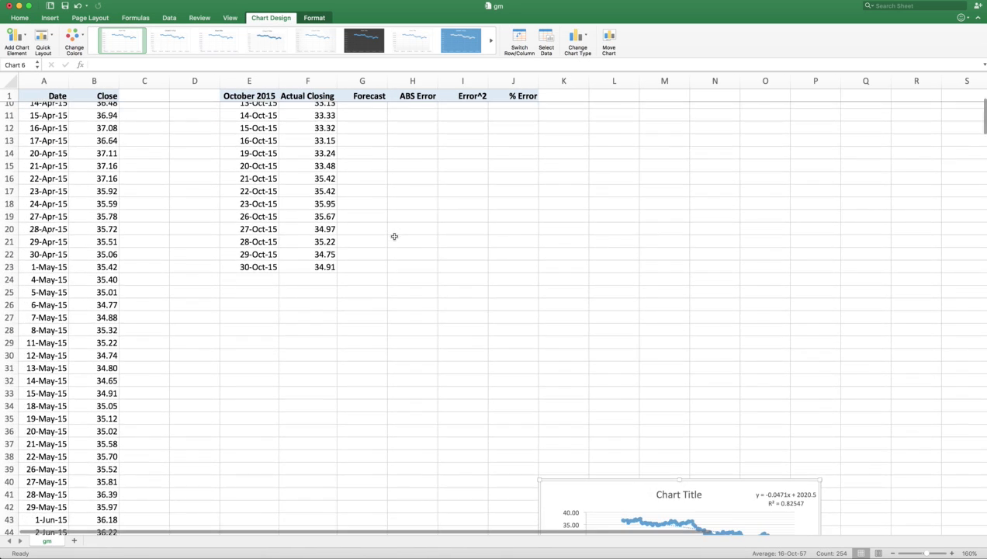
left_click_drag(591, 484, 639, 137)
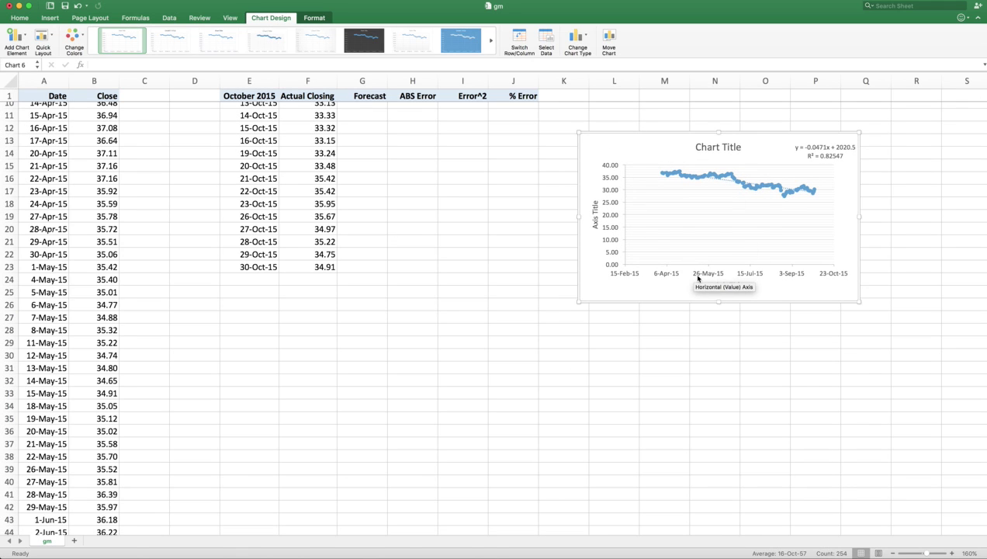
Title the chart's horizontal axis "Date" and its vertical axis "Closing Price".
left_click(733, 285)
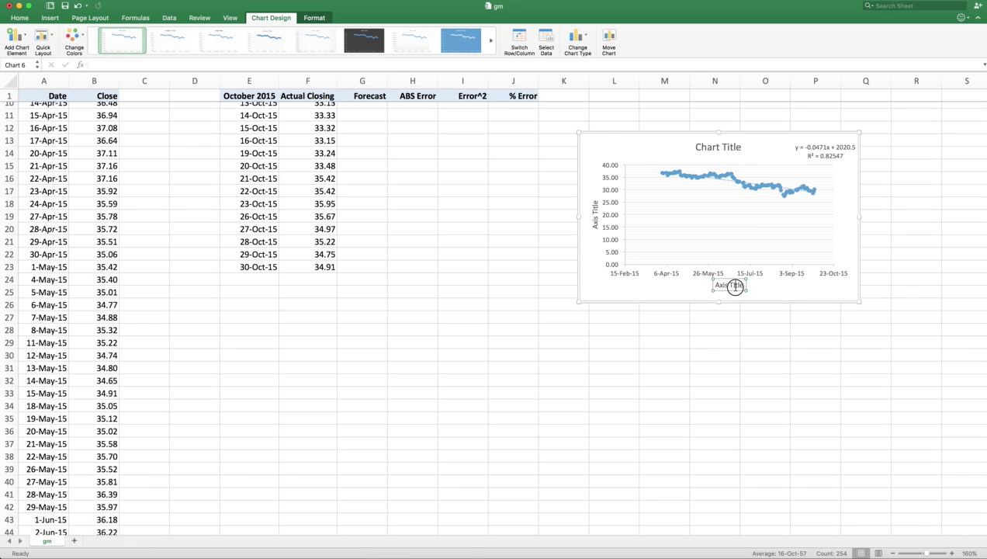
triple_click(734, 286)
type("Date")
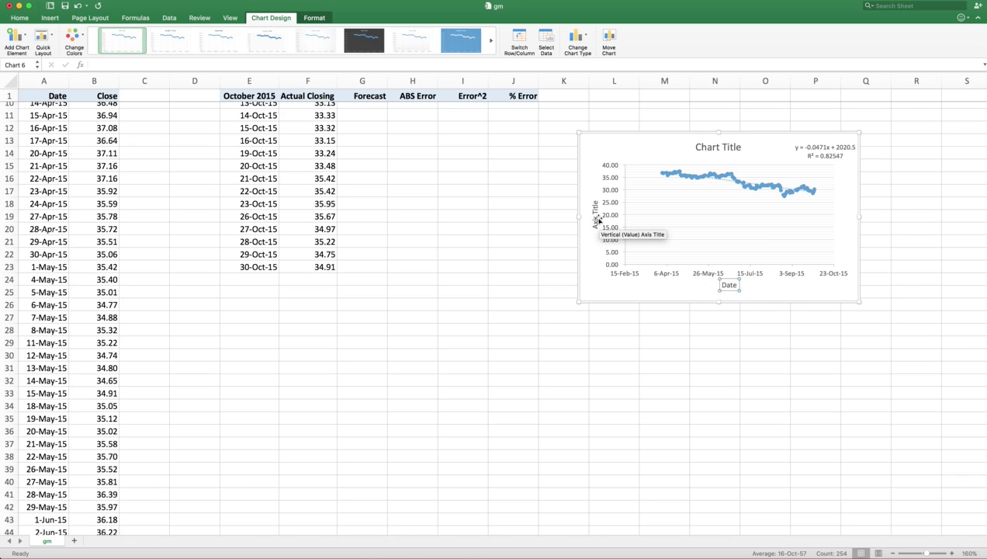
double_click(595, 220)
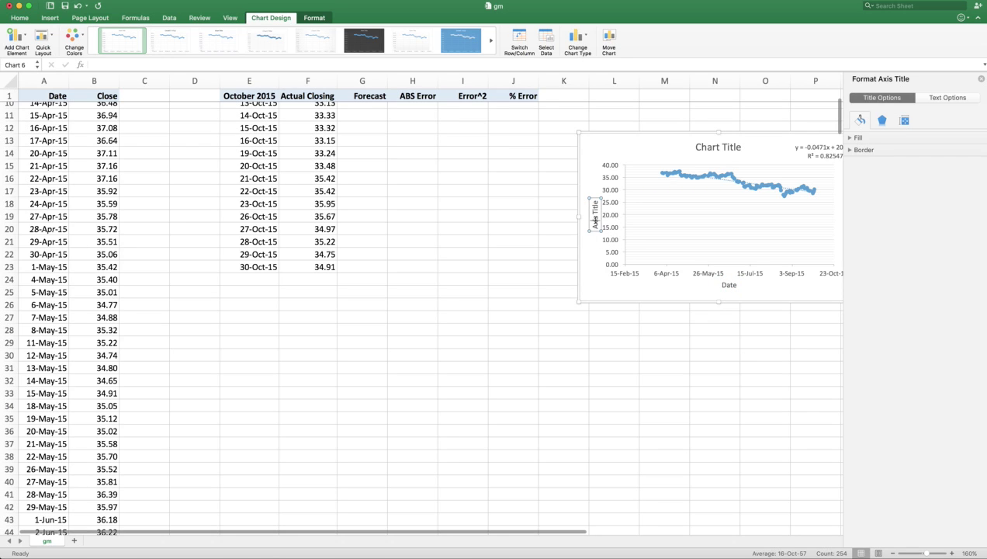
triple_click(595, 208)
key("BackSpace")
type("Closing")
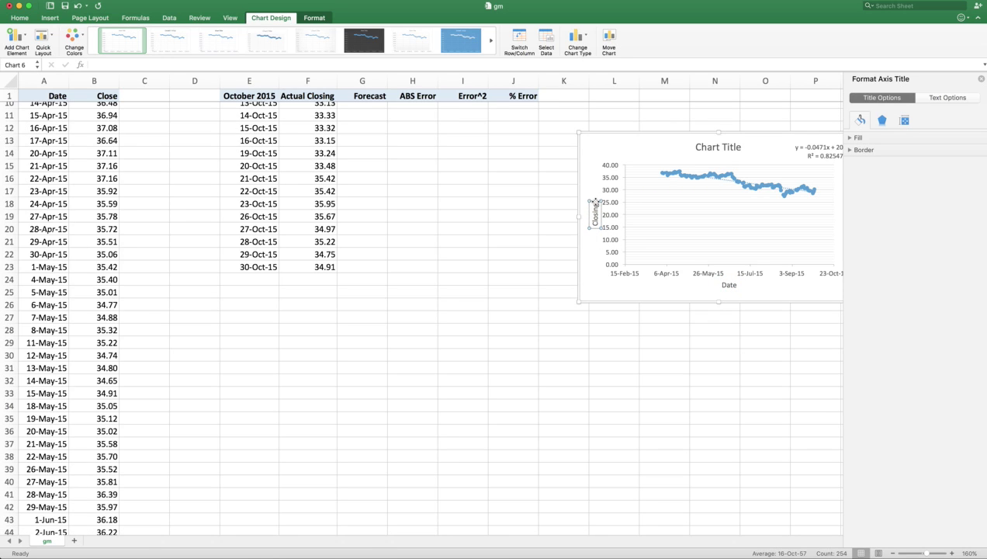
type(" Price")
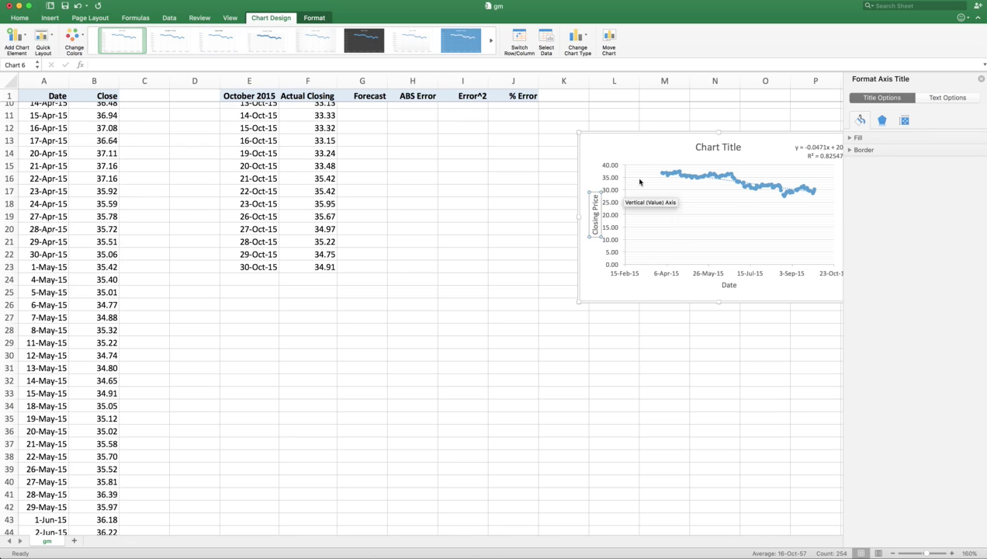
Change the chart title to "GM 4-1-15 to 9-30-15".
left_click(709, 147)
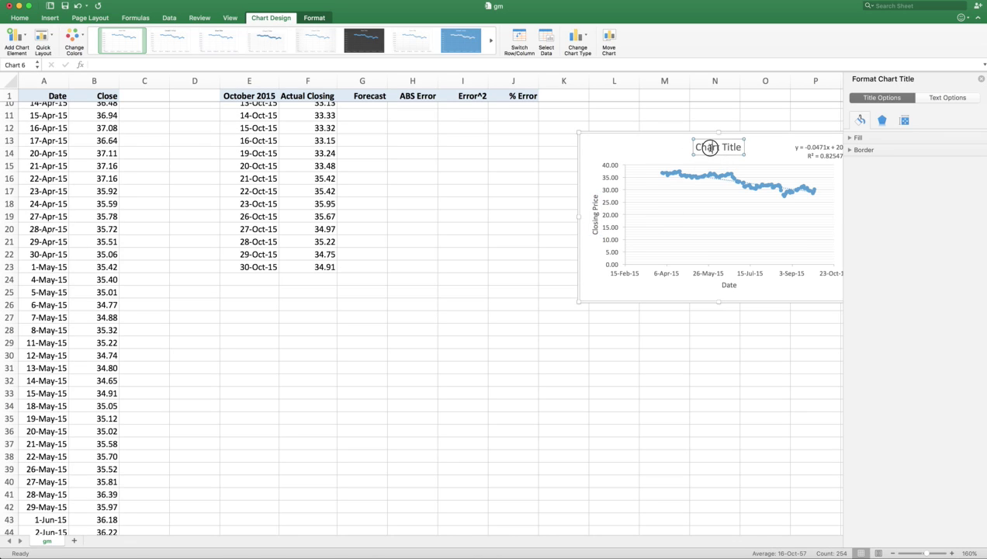
triple_click(731, 148)
type("GM")
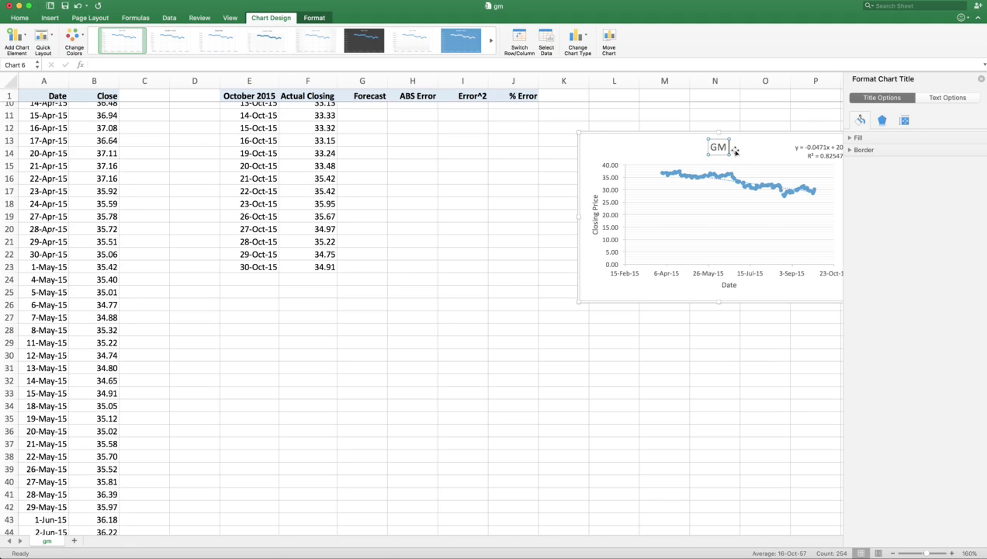
type(" 4-1-15 to")
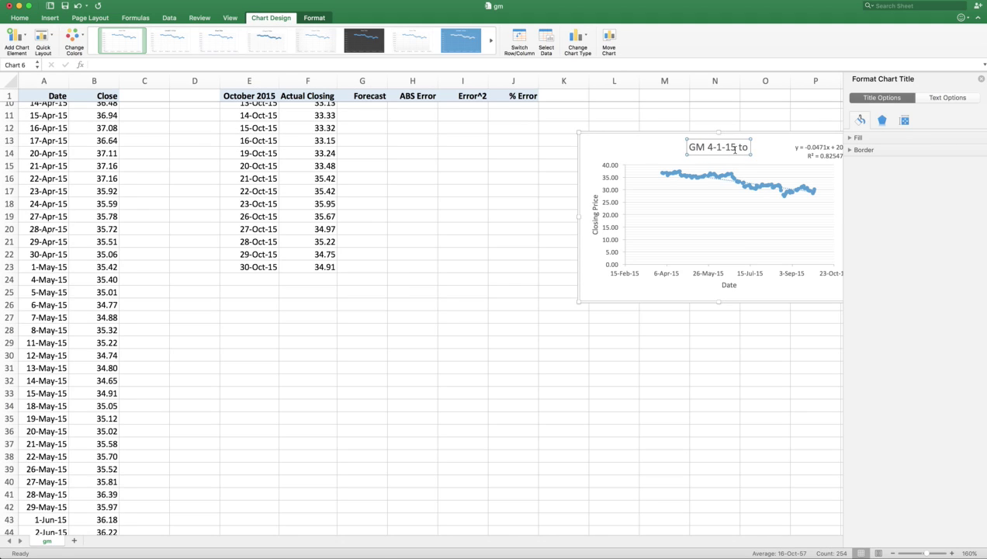
type(" 9-30")
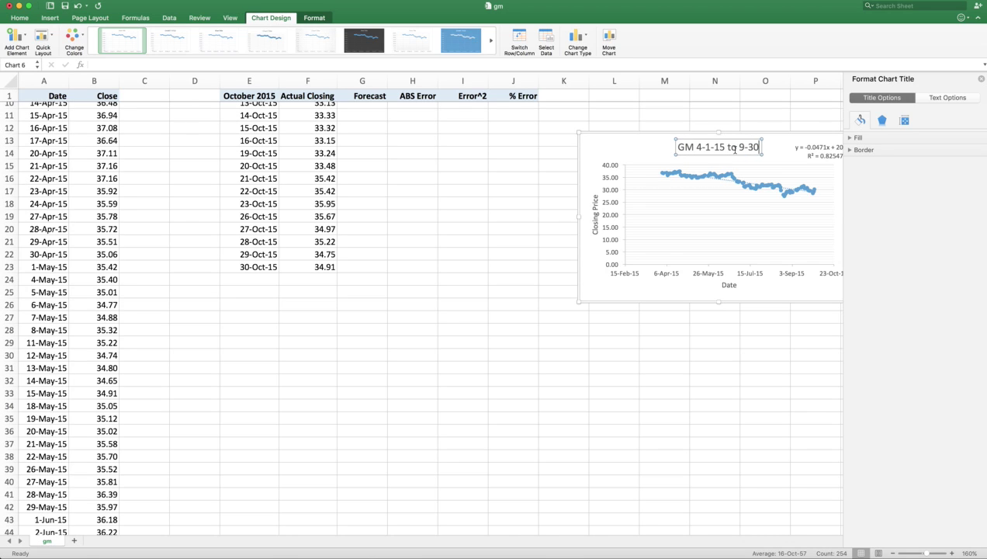
type("-15")
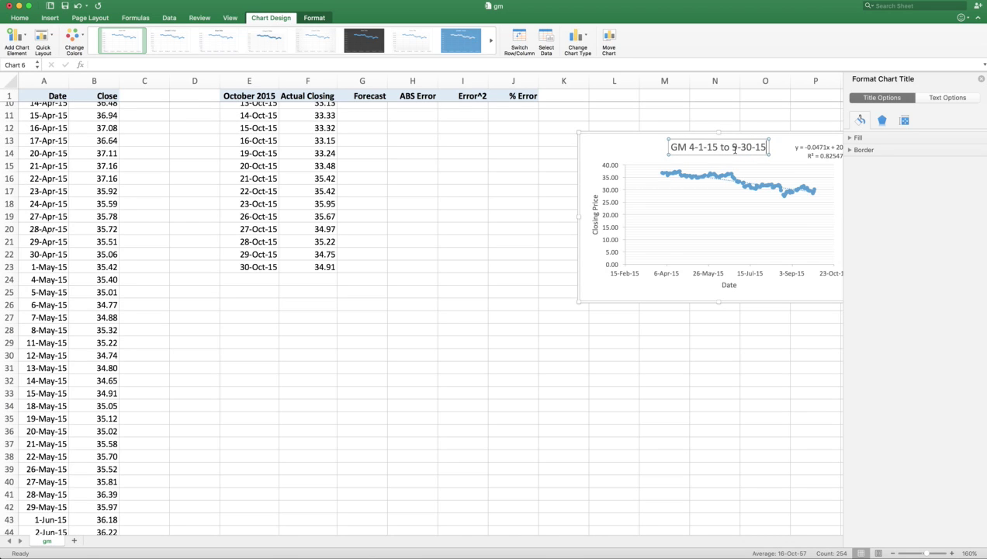
Close the chart title formatting pane and move the chart up beside the October 2015 table, spanning columns L to Q from about row 3.
left_click(982, 80)
scroll(517, 209, "up", 5)
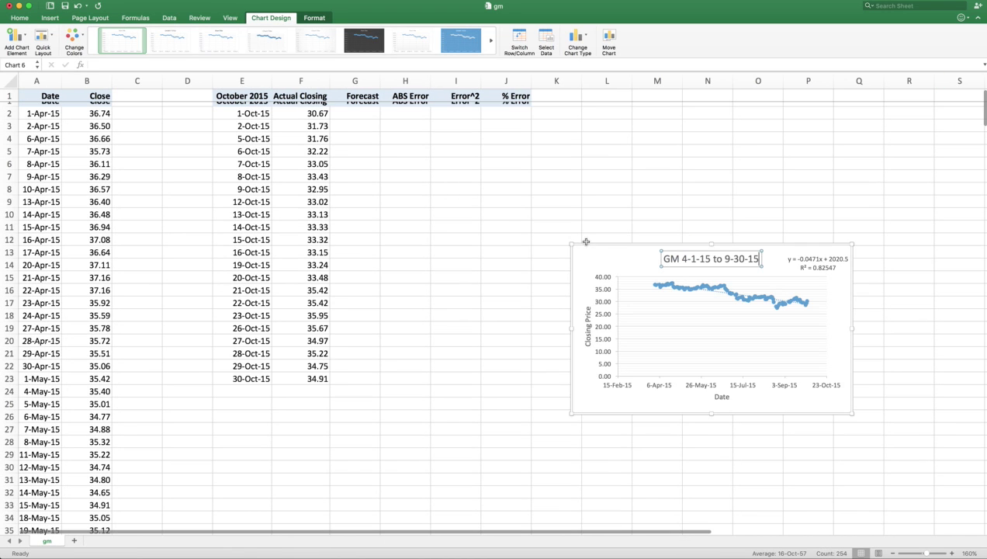
left_click_drag(598, 246, 607, 124)
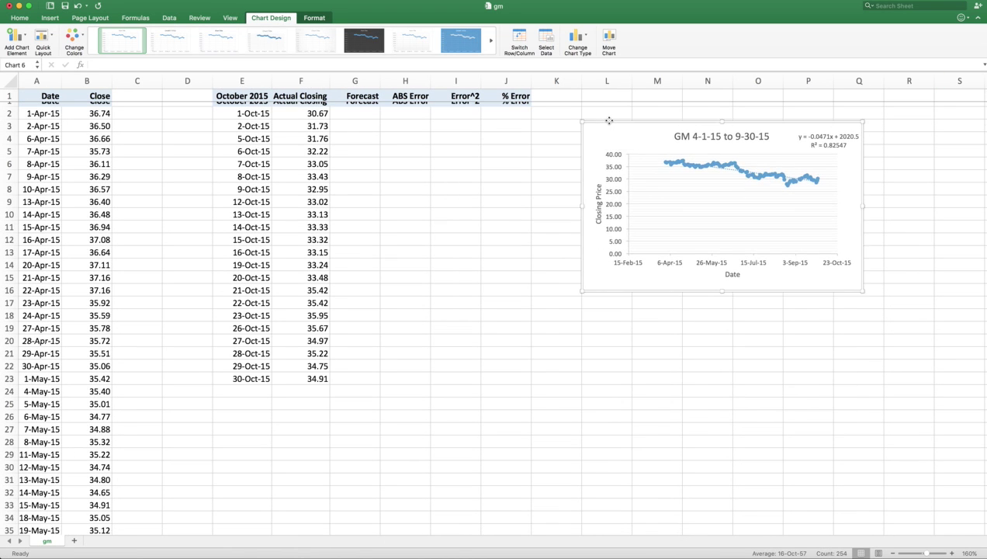
Review the empty Forecast, ABS Error, Error^2 and % Error columns of the October 2015 table.
left_click(371, 95)
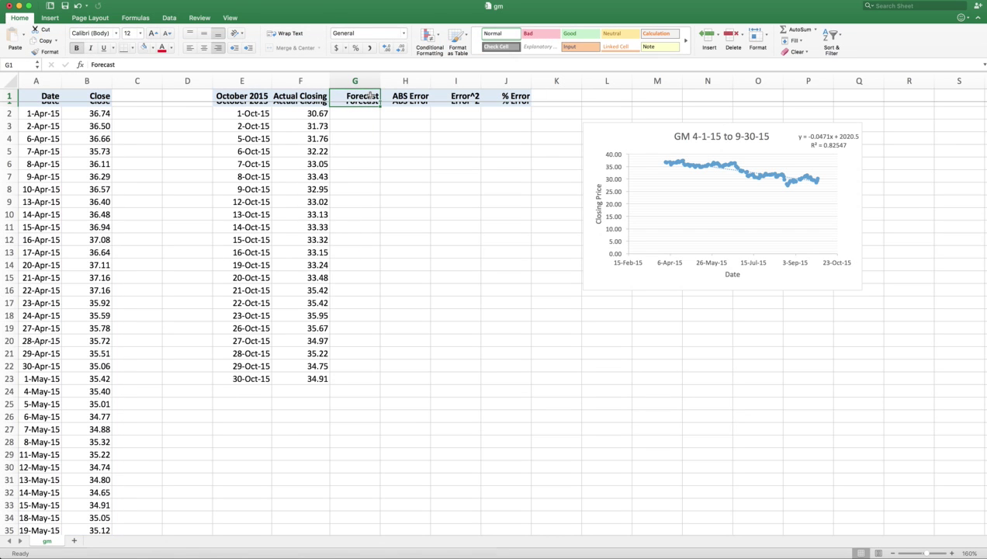
key("Return")
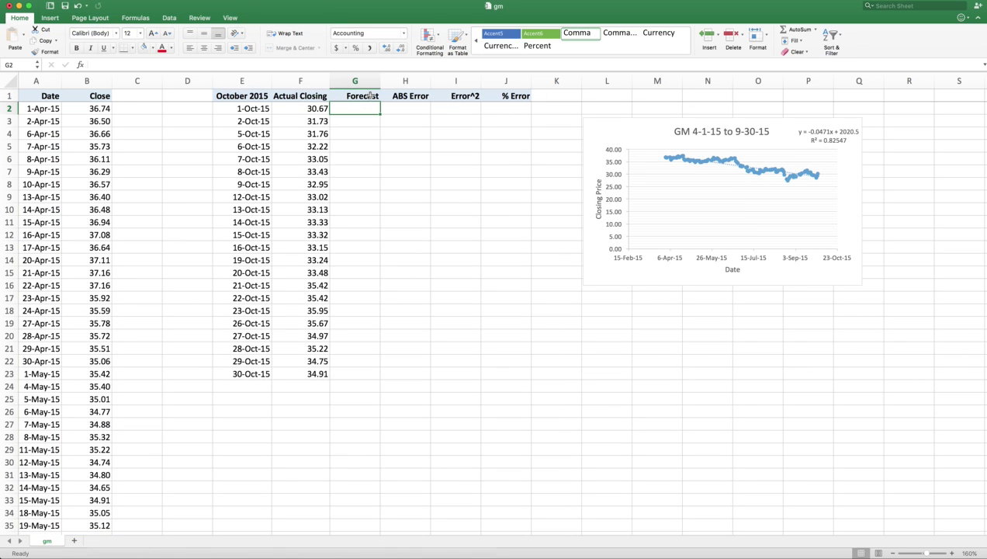
key("Right")
key("Right")
key("Right")
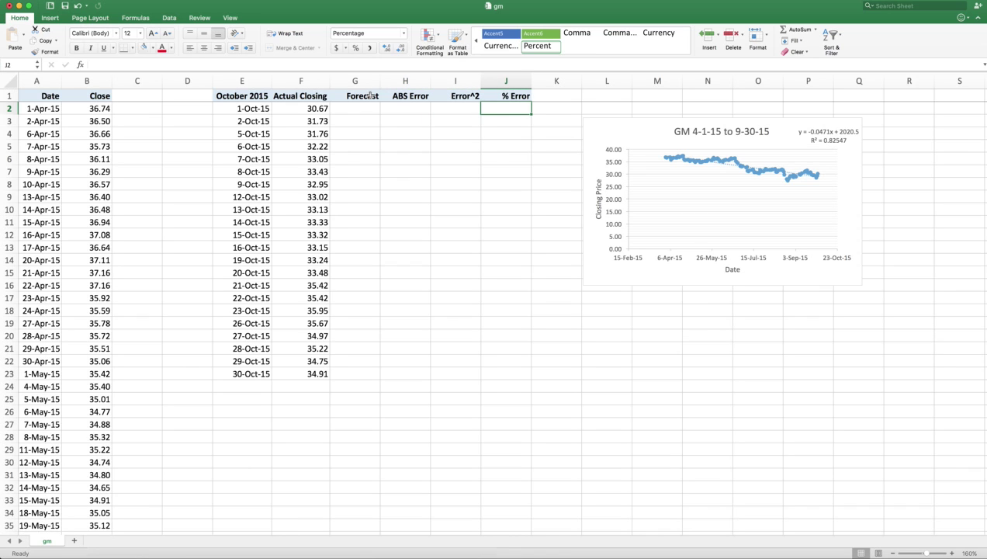
key("Left")
key("Left")
key("Left")
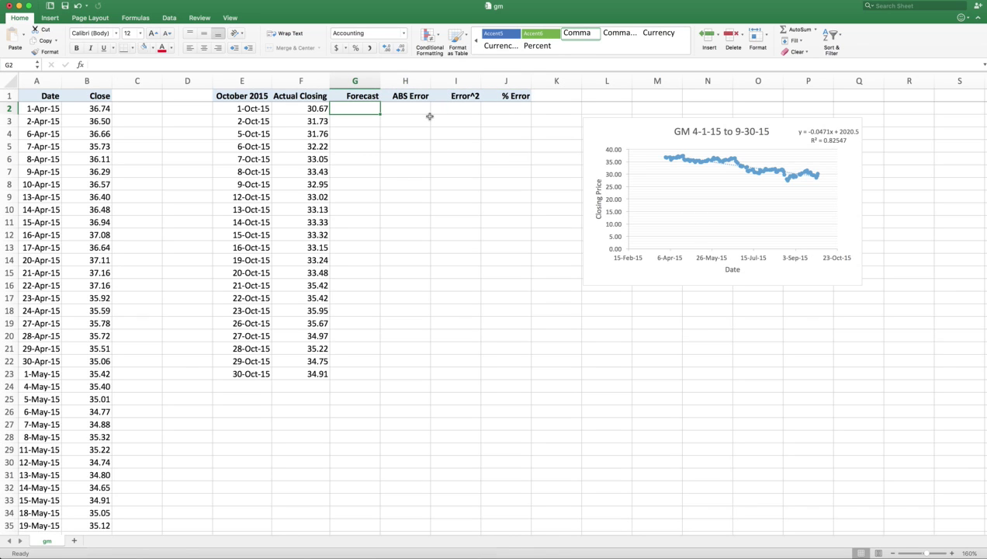
Calculate the October forecasts from the trendline equation by entering =-.0471*E2+2020.5 in G2 and filling it down to G23.
type("=")
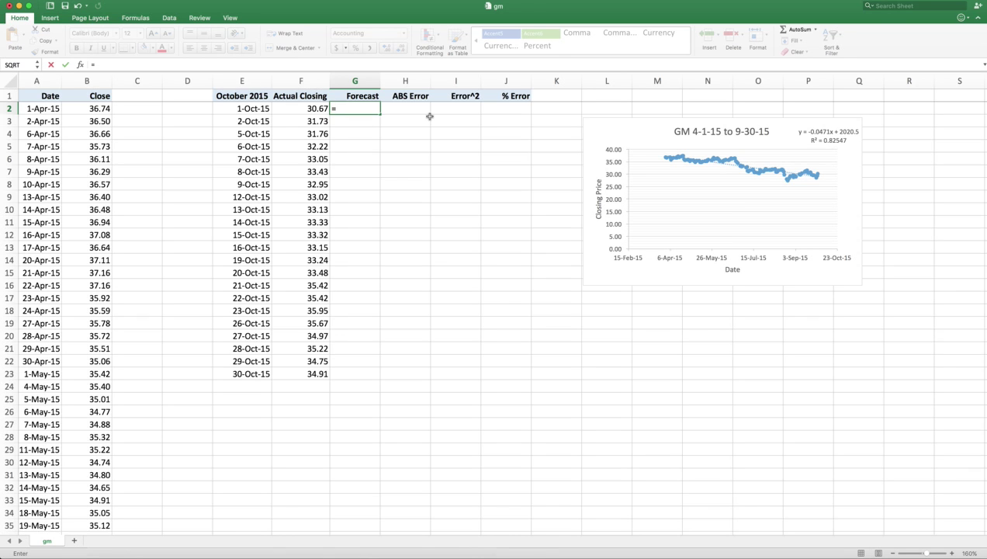
key("Left")
key("Left")
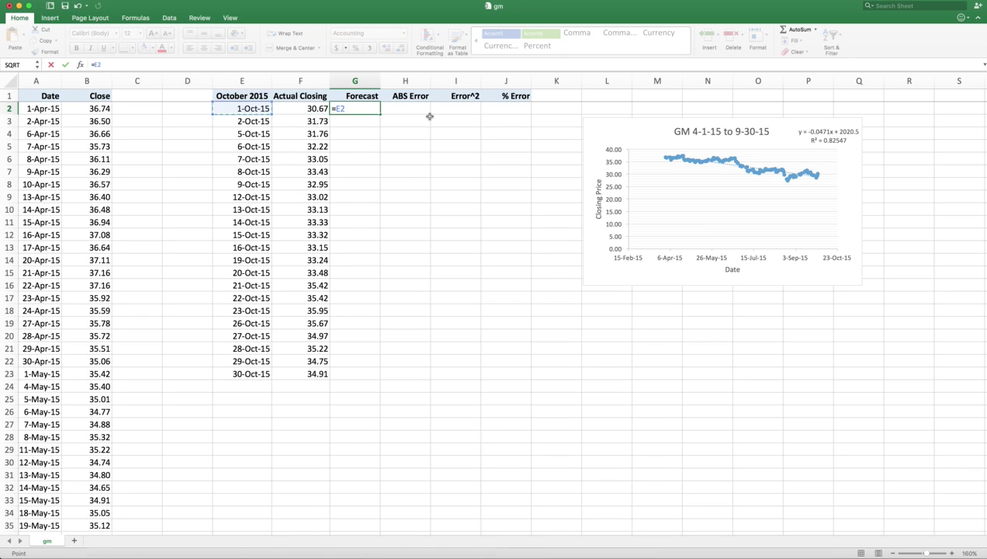
type("*")
key("BackSpace")
key("BackSpace")
key("BackSpace")
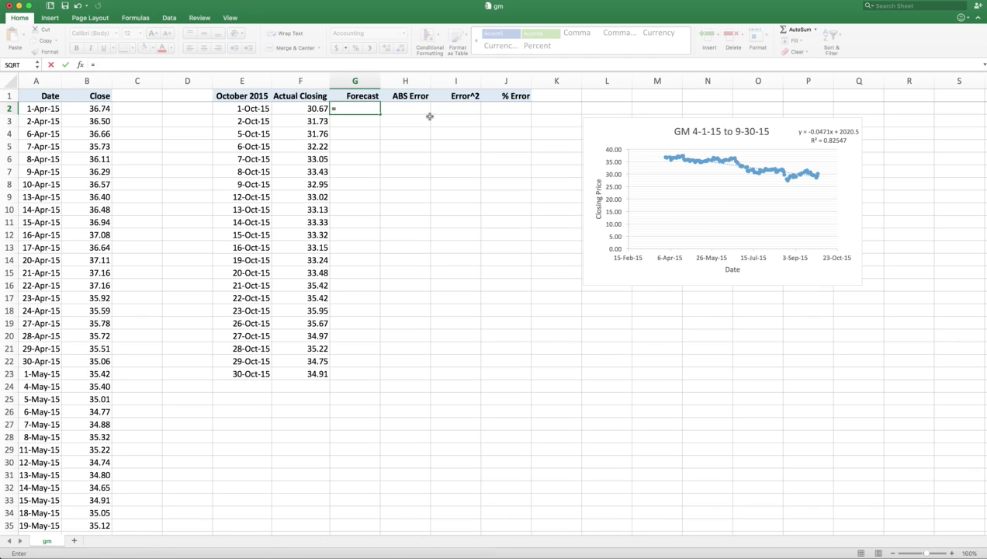
type("-.0471")
type("*")
key("Left")
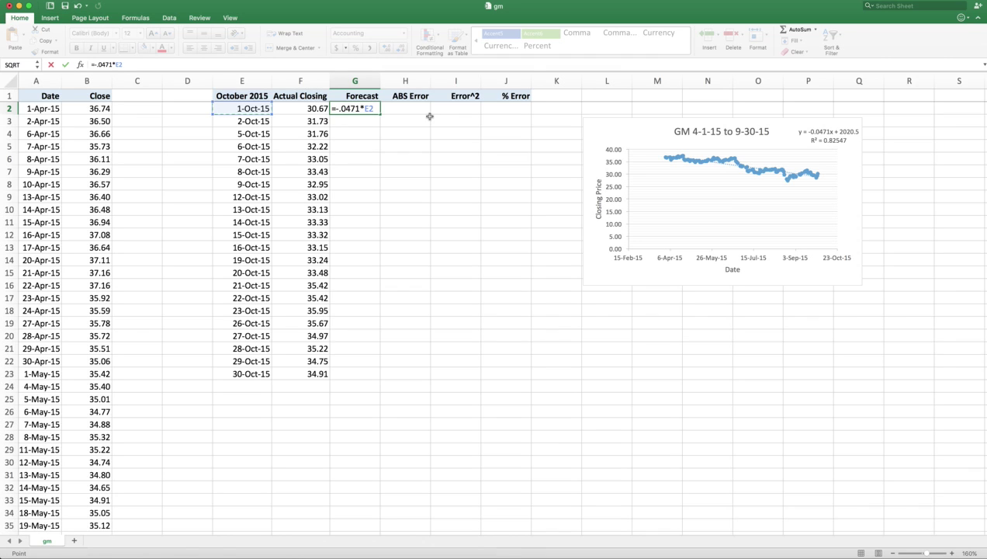
type("+2020.5")
key("Return")
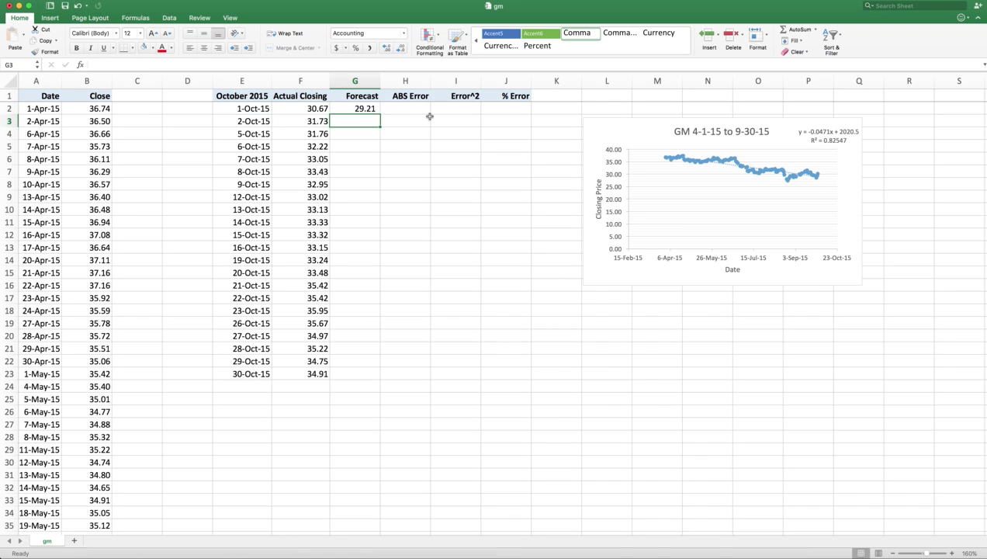
left_click(367, 107)
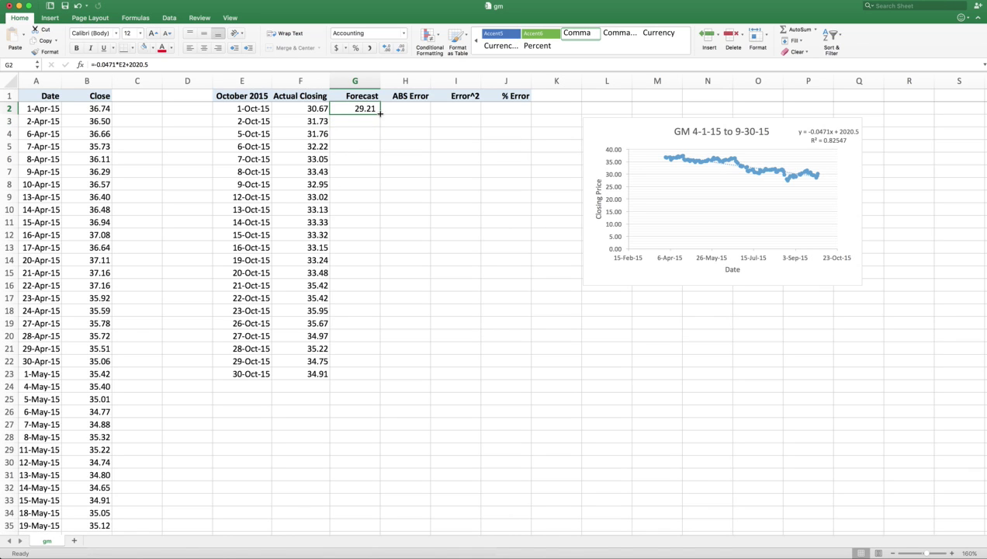
double_click(380, 113)
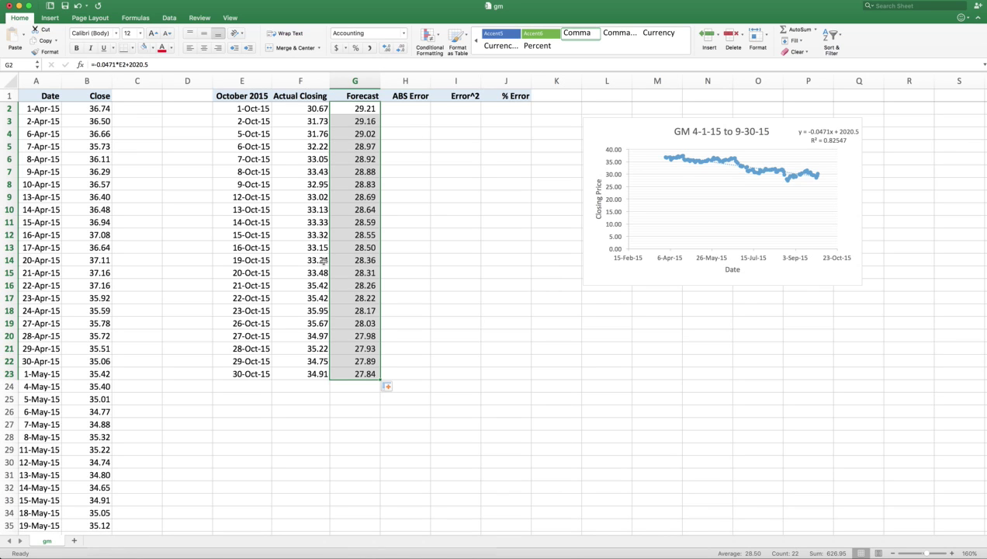
Try the signed forecast error =G2-F2 in H2, filled down to H23, and clear those cells.
left_click(411, 108)
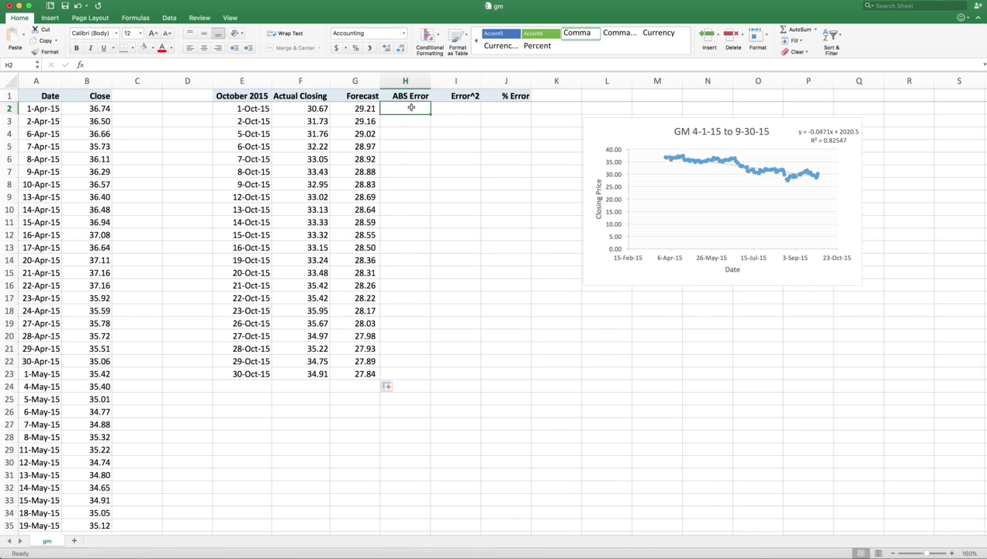
type("=")
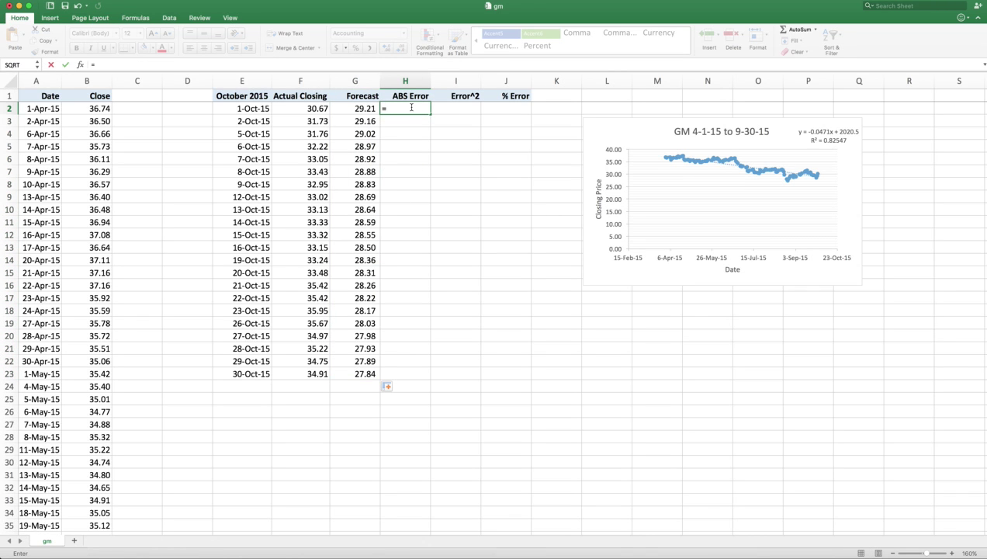
key("Left")
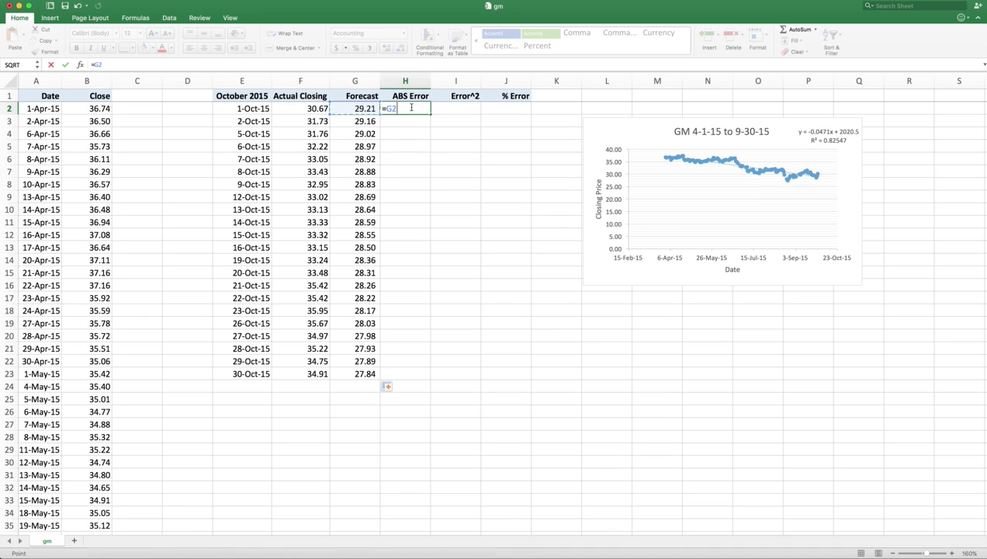
type("-")
key("Left")
key("Left")
key("Return")
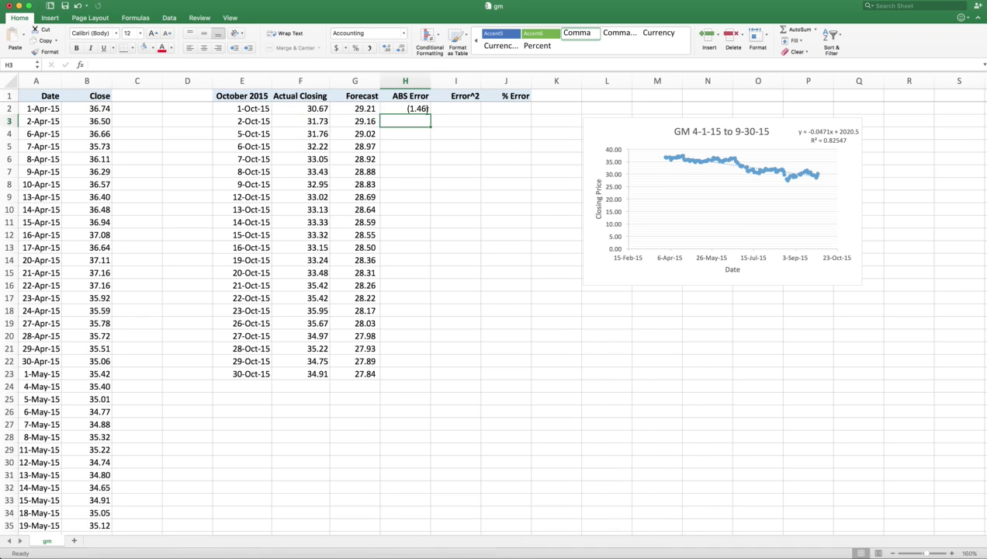
left_click(421, 109)
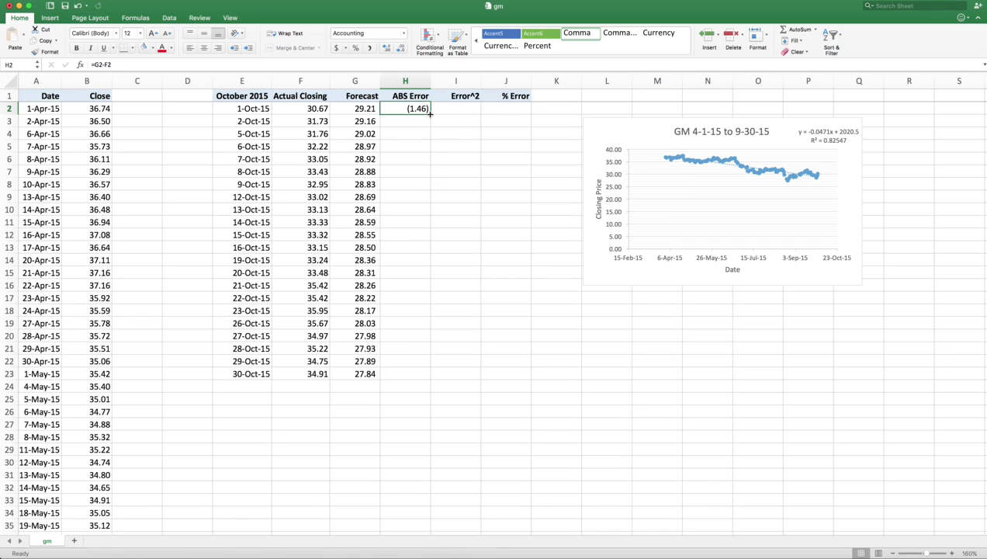
double_click(429, 114)
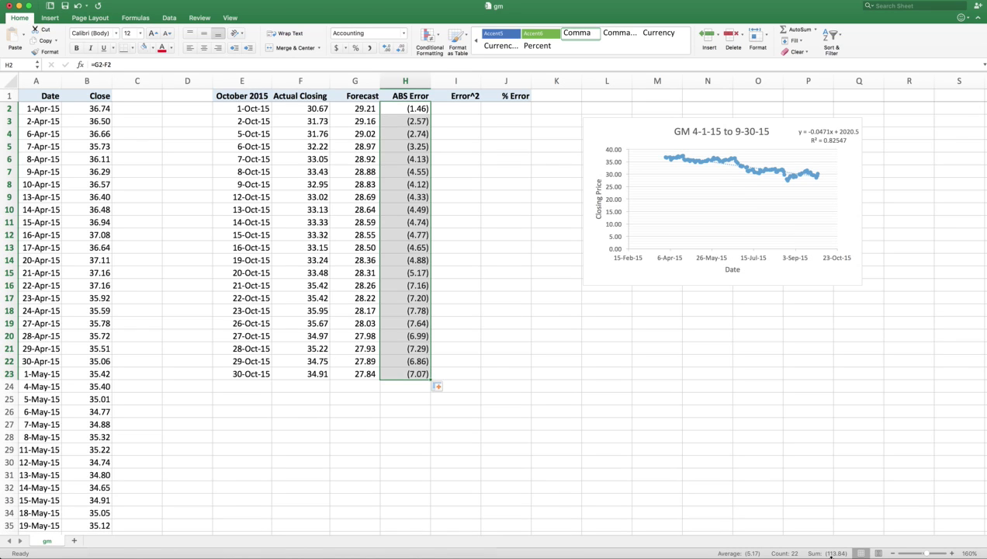
key("Delete")
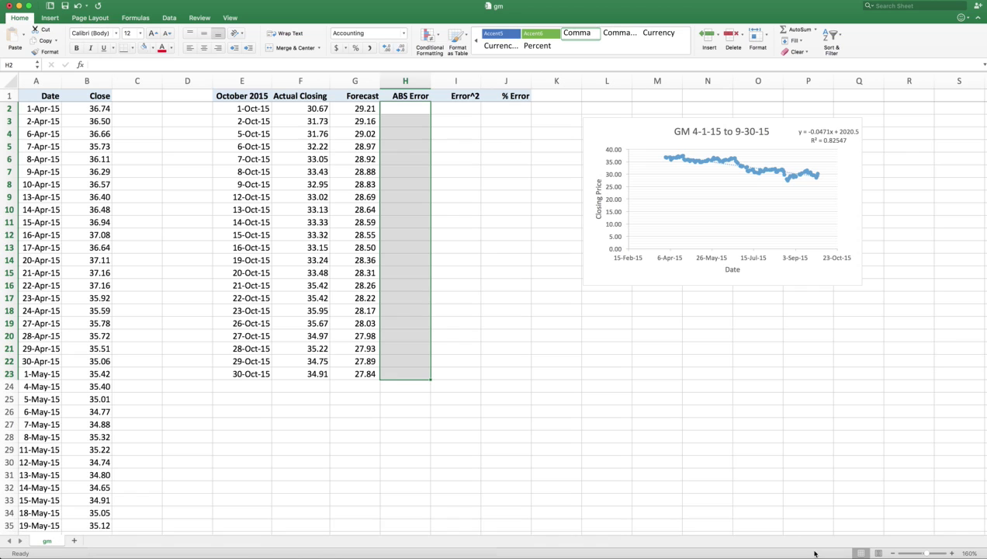
Calculate the absolute forecast errors by entering =ABS(G2-F2) in H2 and filling it down to H23.
left_click(411, 111)
type("=a")
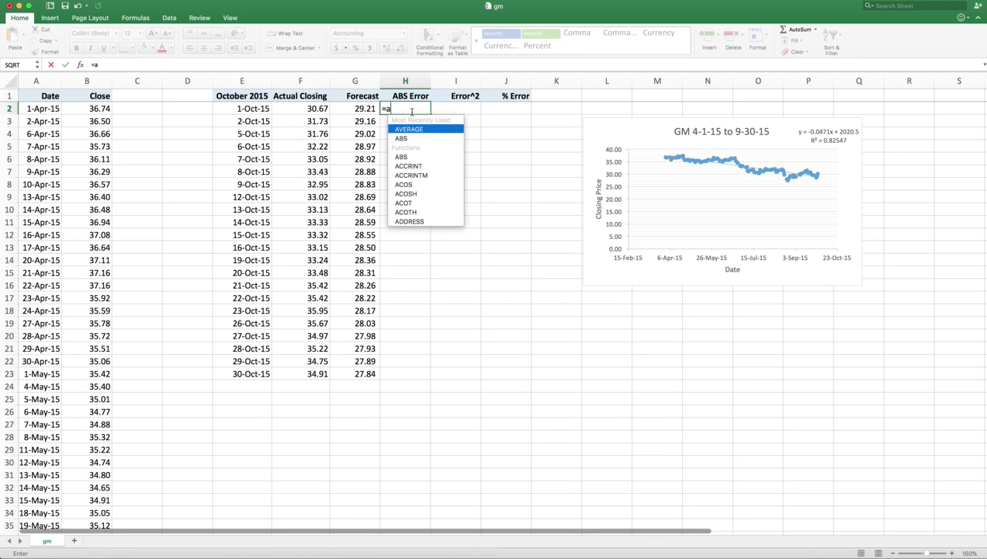
type("bs(")
left_click(360, 110)
type("-")
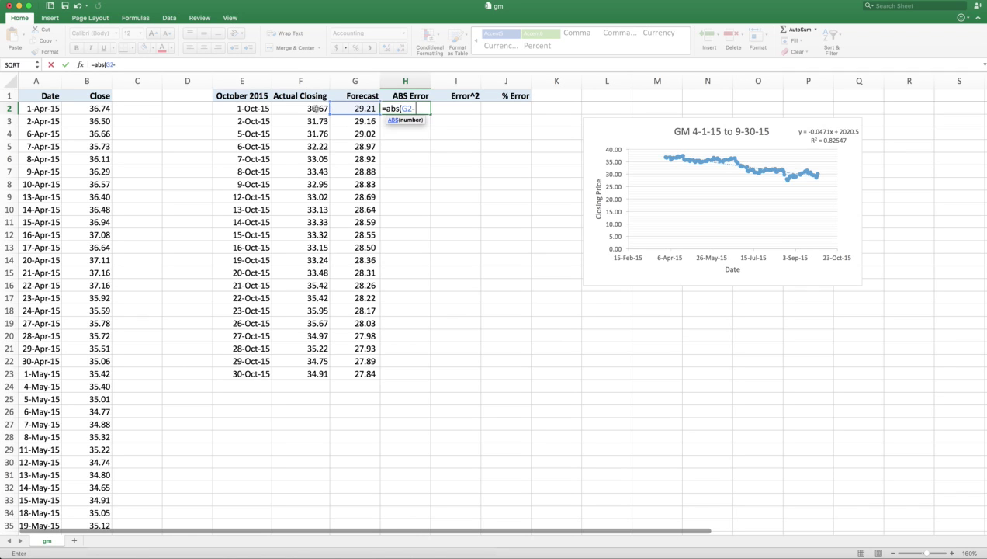
left_click(317, 109)
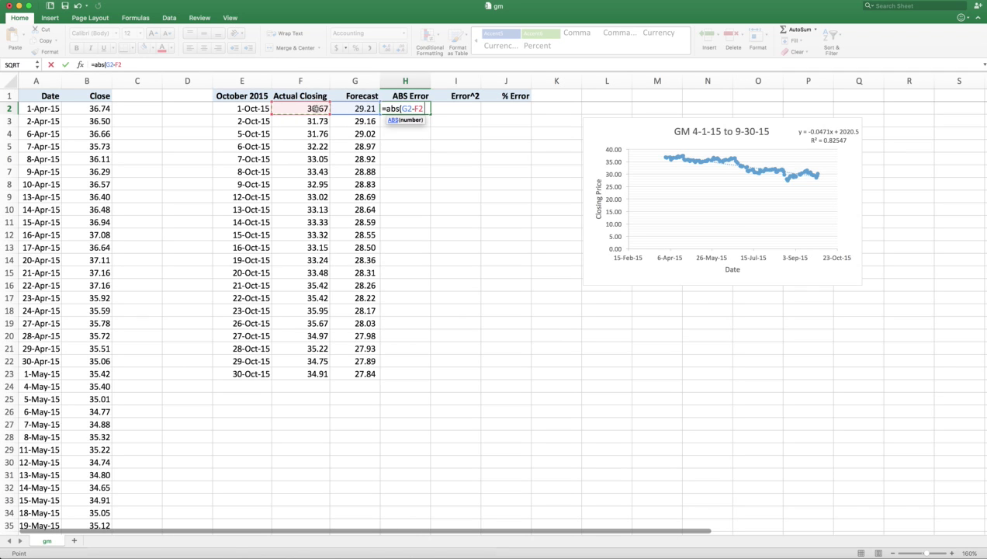
key("Return")
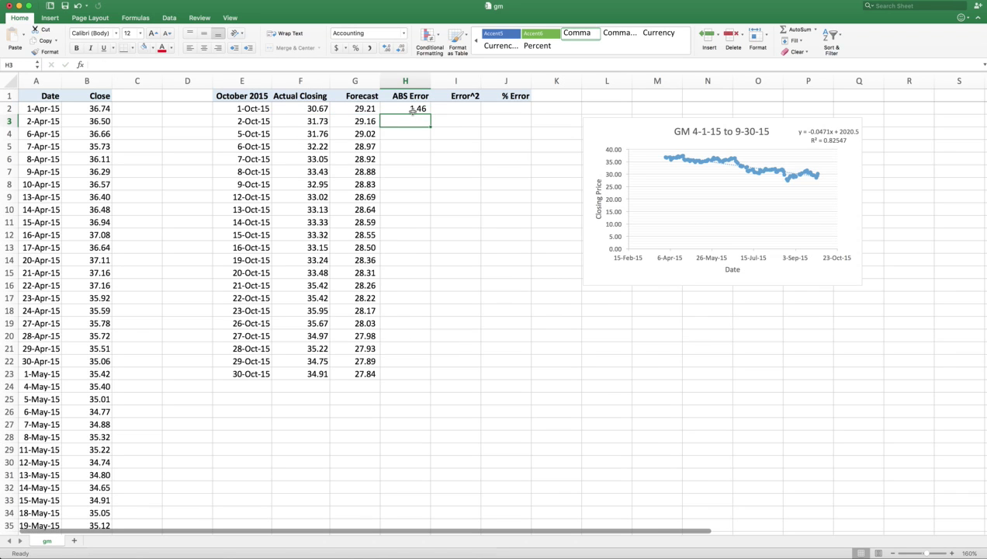
left_click(412, 111)
double_click(429, 113)
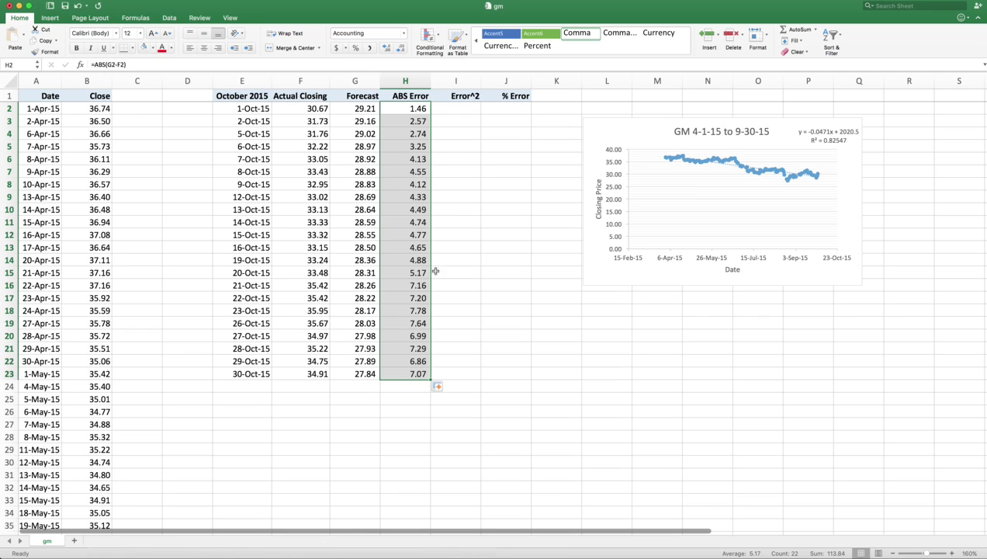
Calculate the squared errors by entering =H2^2 in I2 and filling it down to I23.
left_click(459, 112)
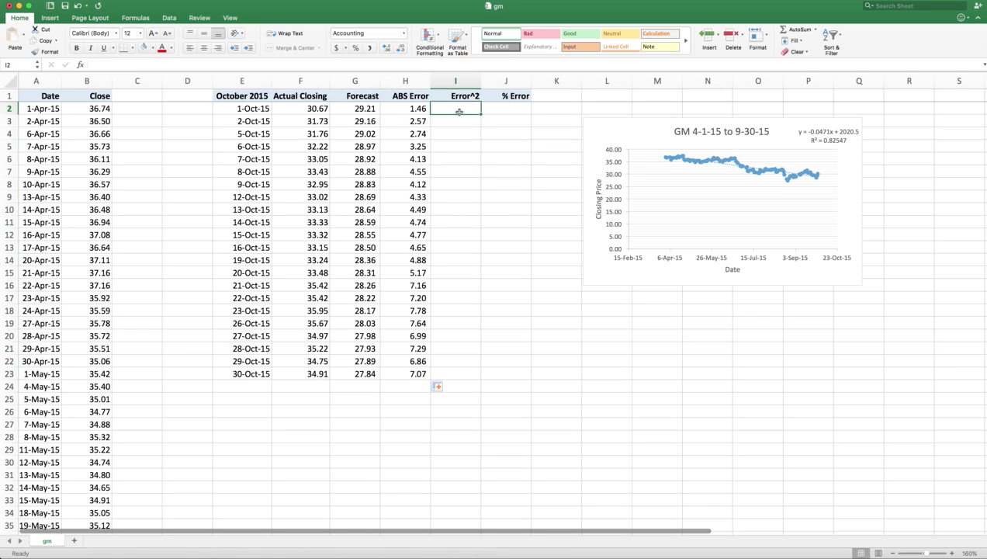
type("=")
key("Left")
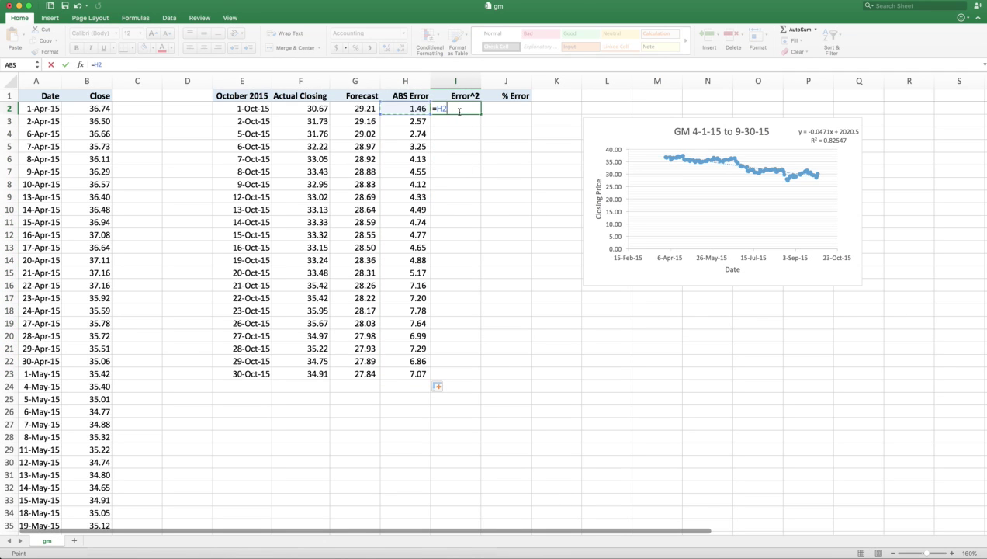
type("^2")
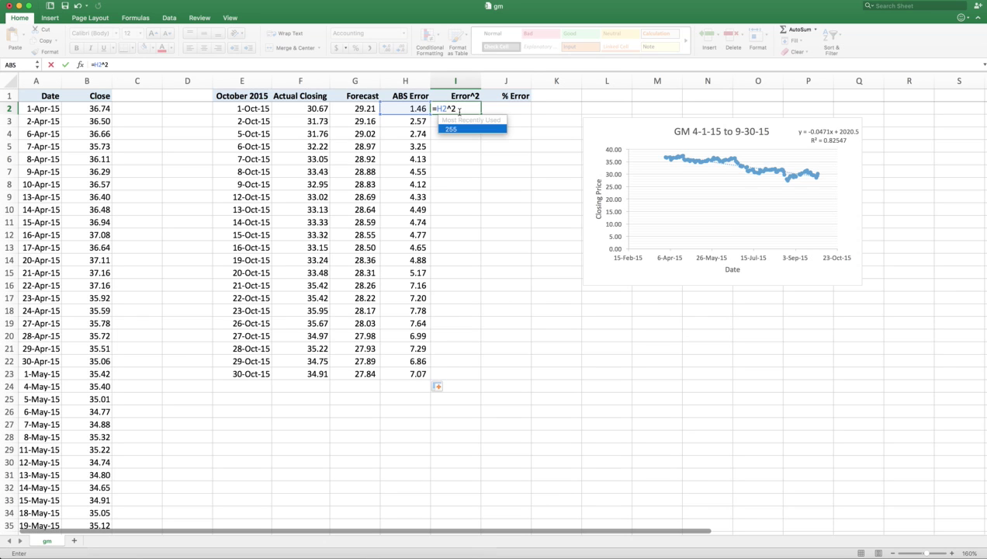
key("Return")
left_click(461, 110)
double_click(482, 113)
Calculate the percentage errors by entering =H2/F2 in J2 and filling it down to J23.
left_click(505, 107)
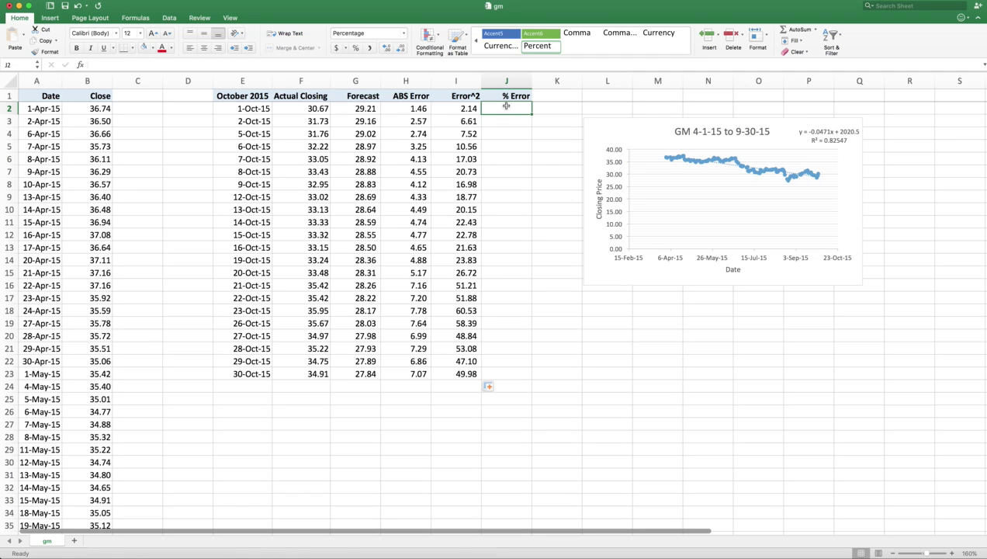
type("=")
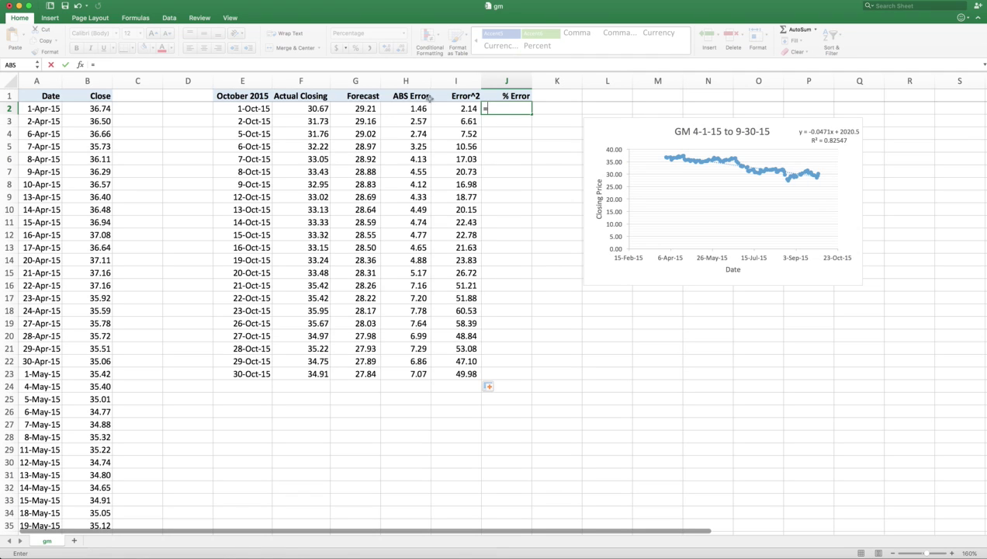
left_click(408, 110)
type("/")
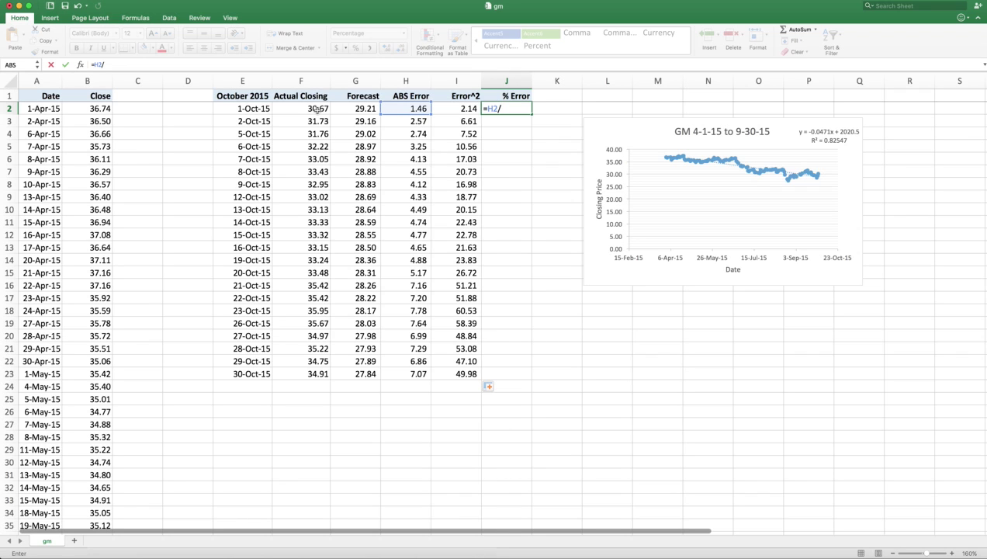
left_click(318, 110)
key("Return")
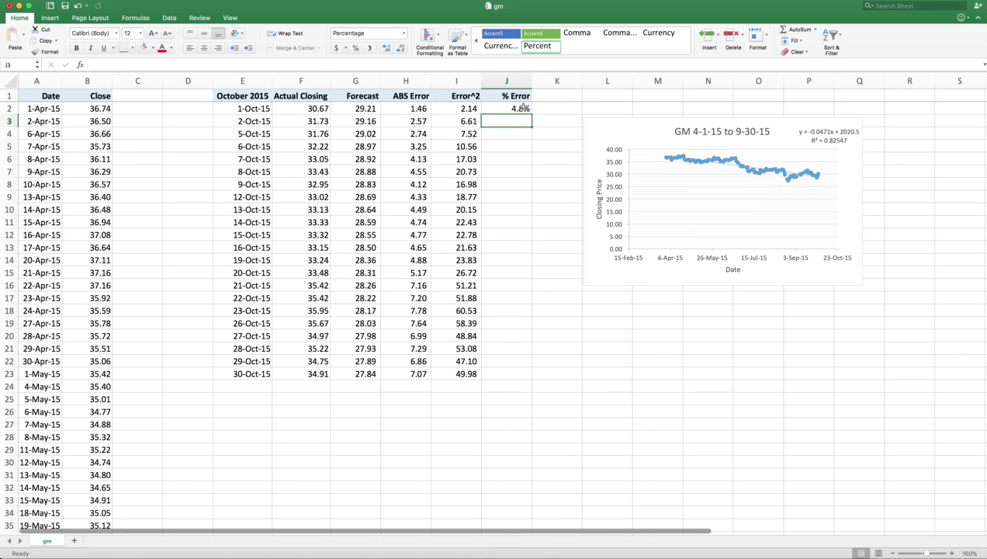
left_click(521, 108)
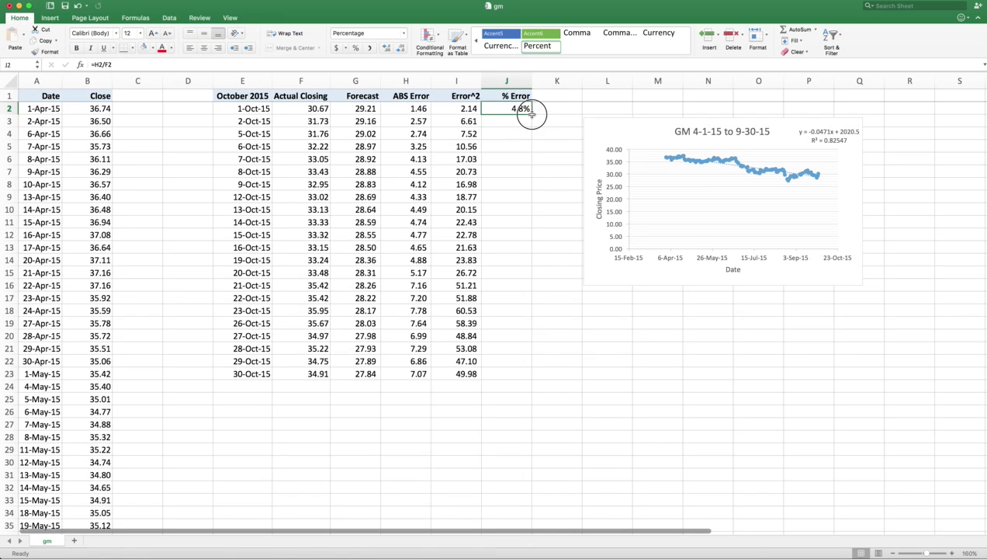
double_click(531, 114)
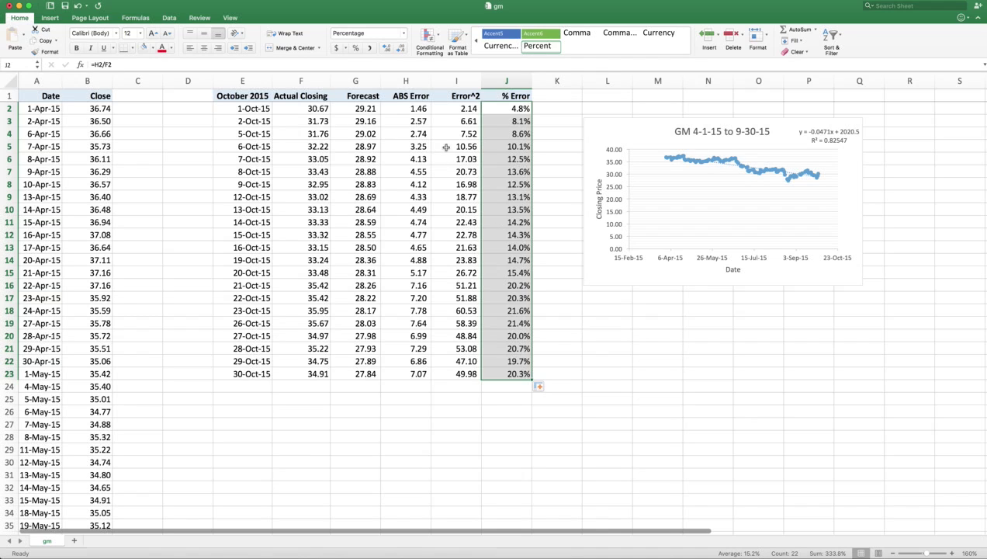
Average the absolute errors below their column by entering =AVERAGE(H2:H23) in H24.
left_click(417, 110)
left_click(370, 109)
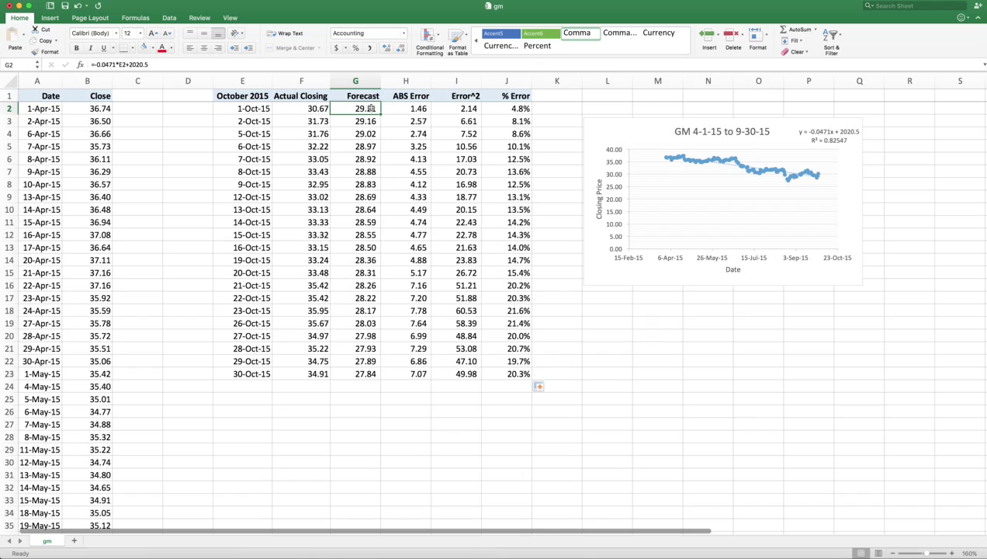
left_click(370, 49)
left_click(418, 379)
key("Return")
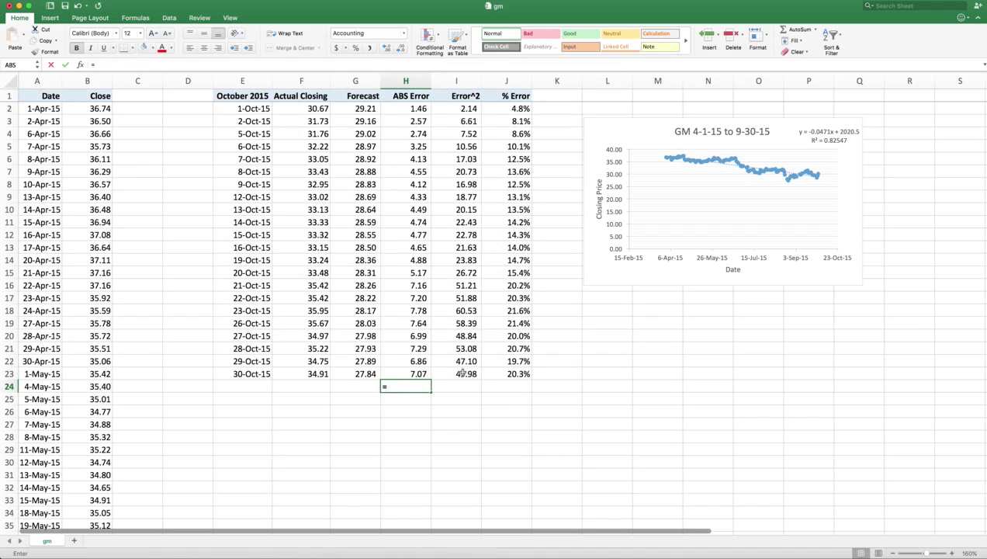
type("ave")
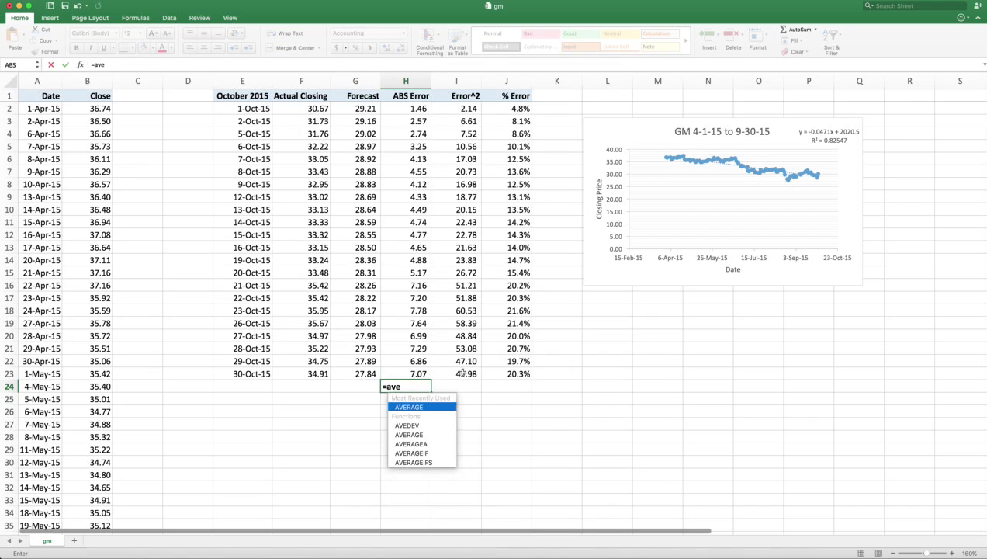
type("rage")
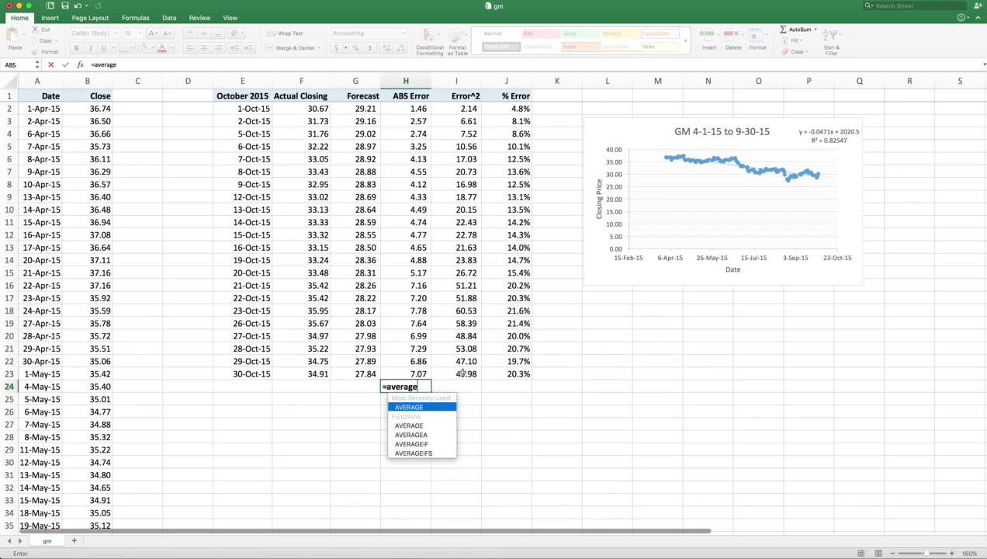
type("(")
left_click_drag(417, 109, 418, 370)
key("Return")
Fill the average formula from H24 across to J24 and format J24 as a percentage with one decimal place.
left_click(422, 386)
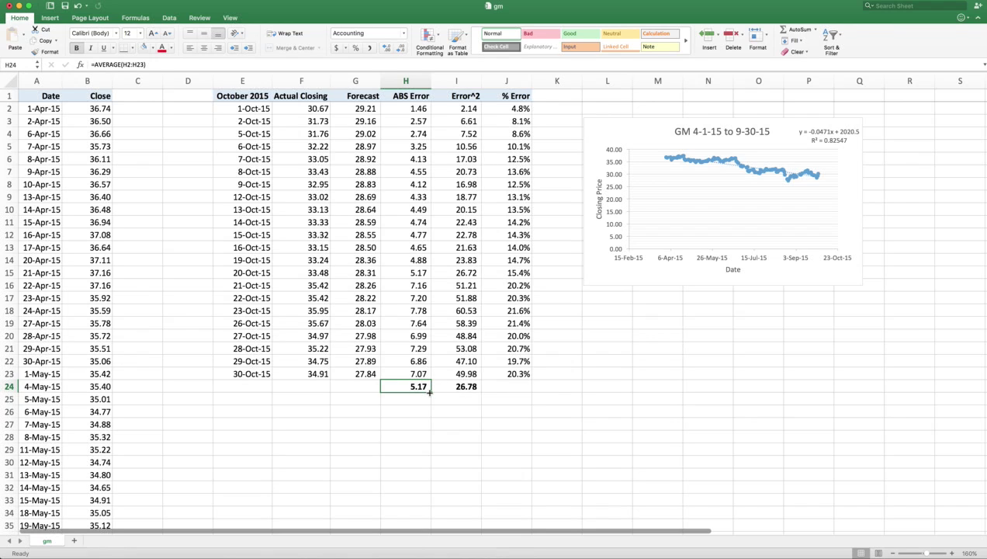
left_click_drag(429, 393, 506, 387)
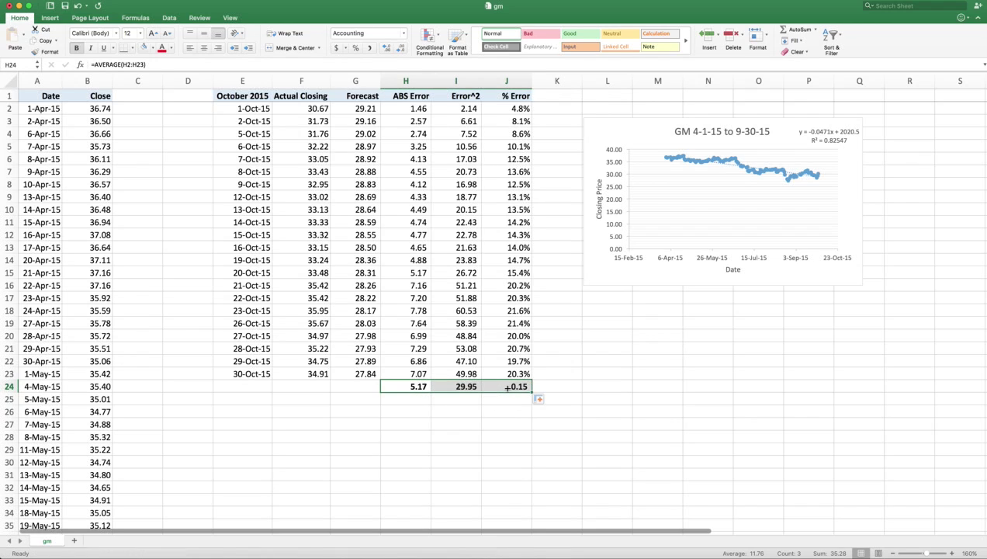
left_click(507, 387)
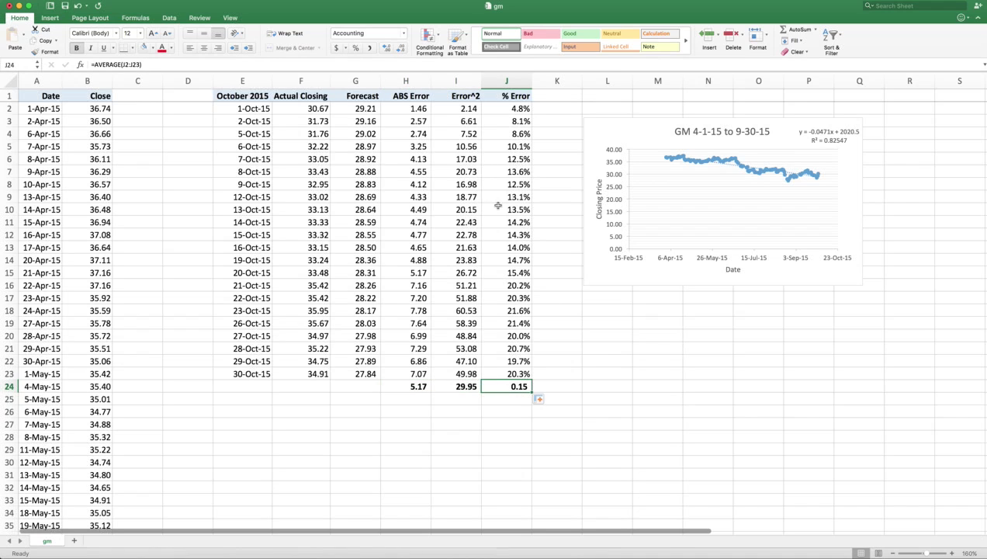
left_click(355, 48)
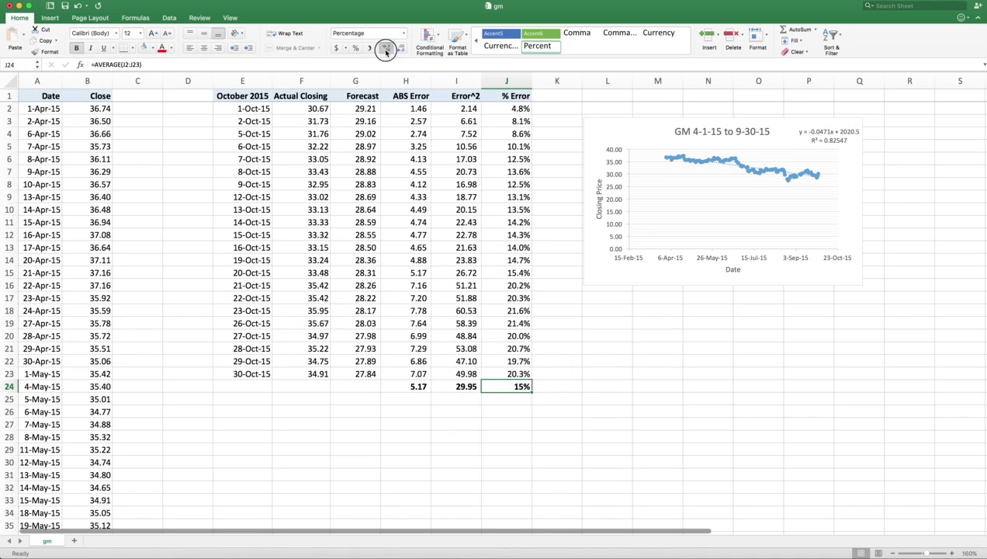
left_click(386, 48)
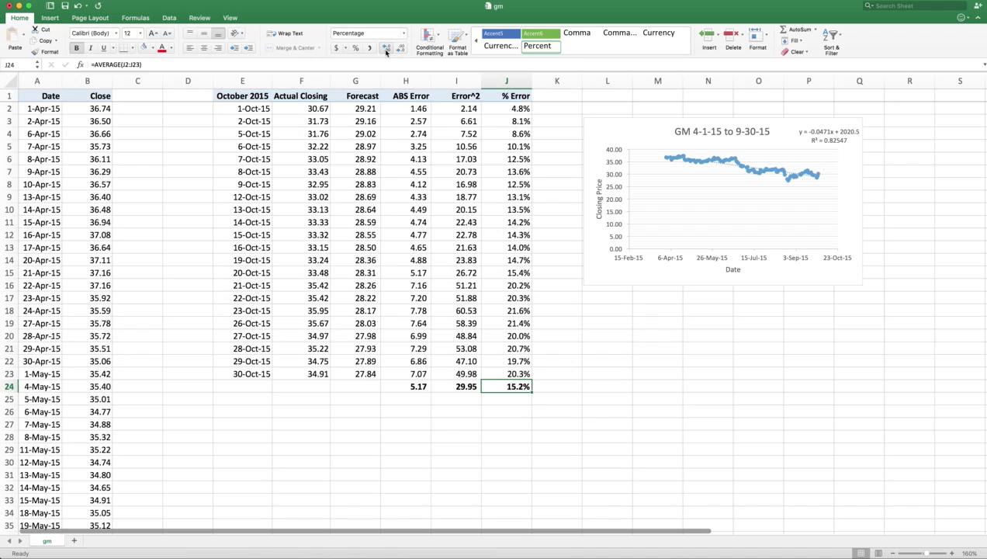
Label the three averages MAD, MSE and MAPE in cells H25, I25 and J25.
left_click(417, 400)
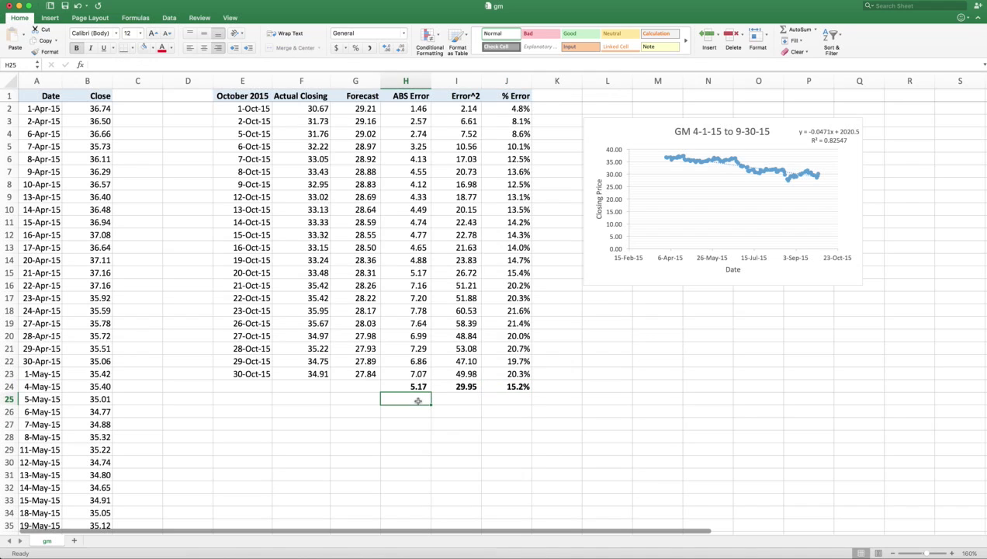
type("MAD")
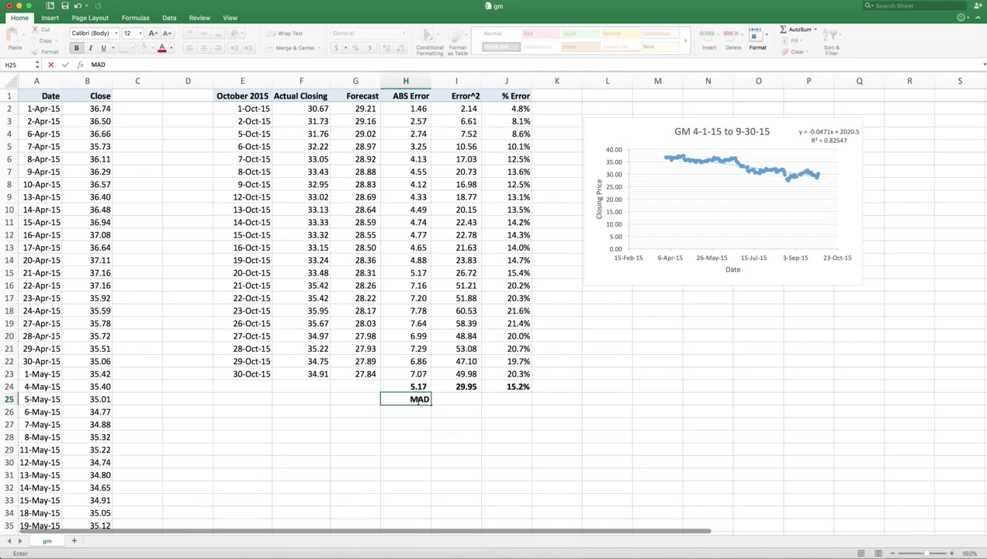
key("Tab")
type("MSE")
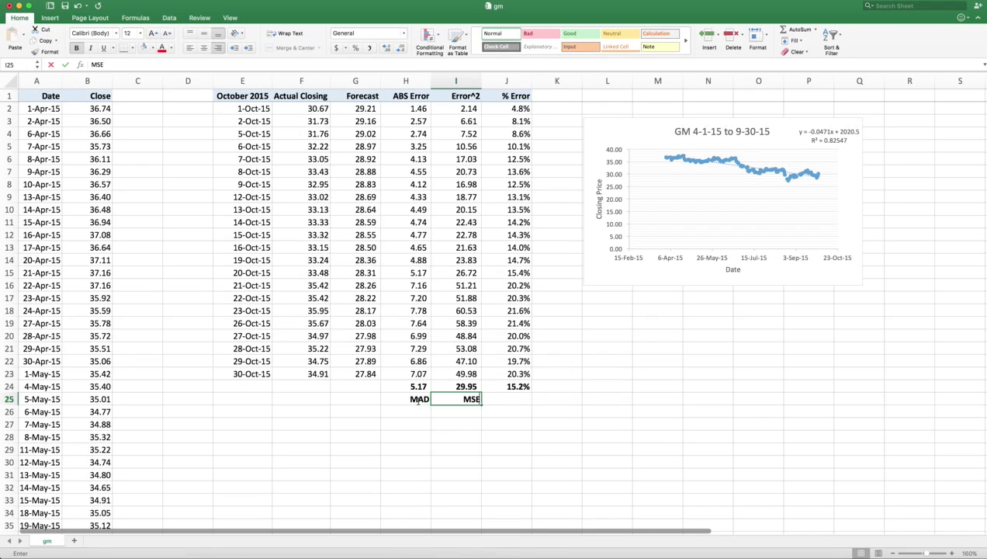
key("Tab")
type("M")
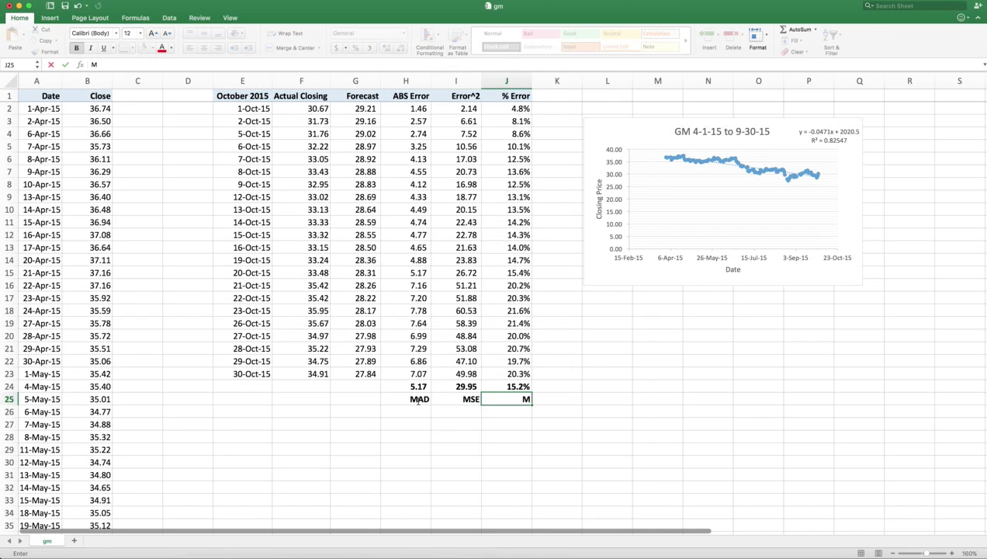
type("APE")
Fill the MAD value and its label in H24:H25 with yellow.
left_click(409, 421)
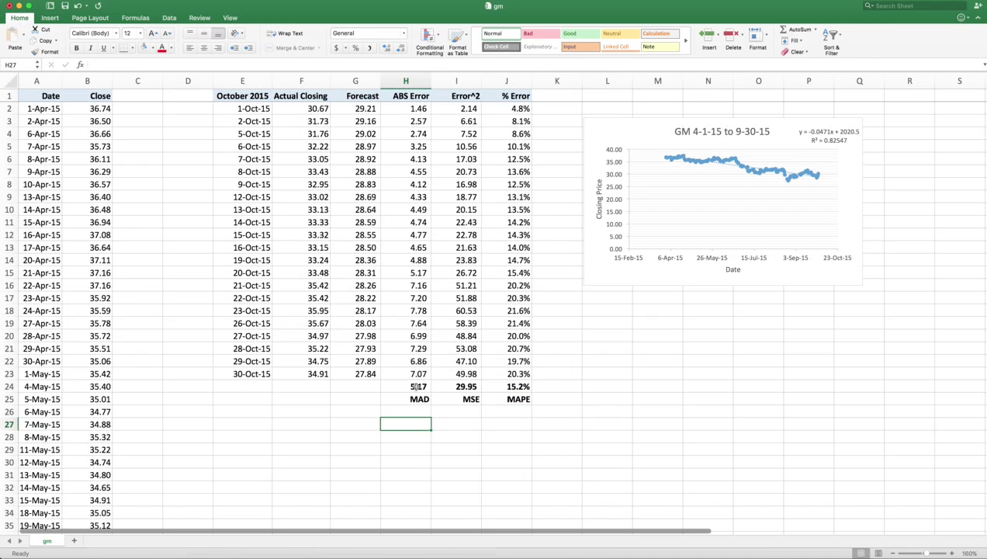
left_click(418, 385)
left_click_drag(419, 386, 418, 398)
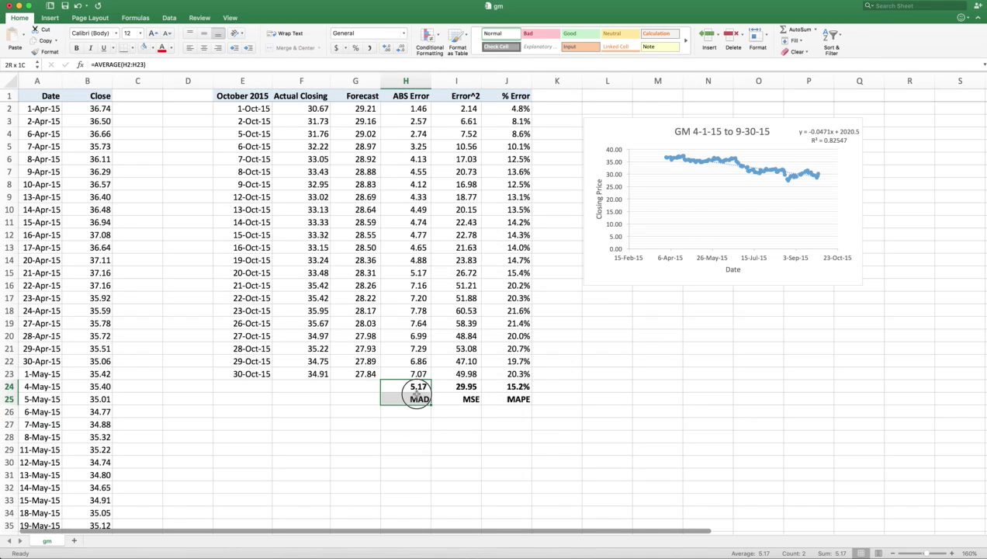
left_click(152, 48)
left_click(171, 156)
Fill the MSE cells I24:I25 with orange and the MAPE cells J24:J25 with light green.
left_click_drag(468, 385, 470, 398)
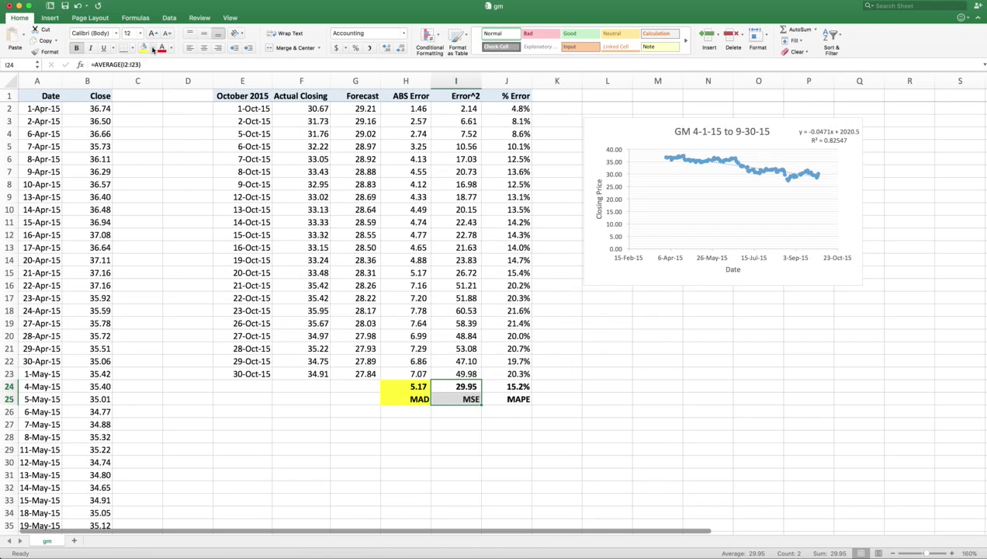
left_click(152, 48)
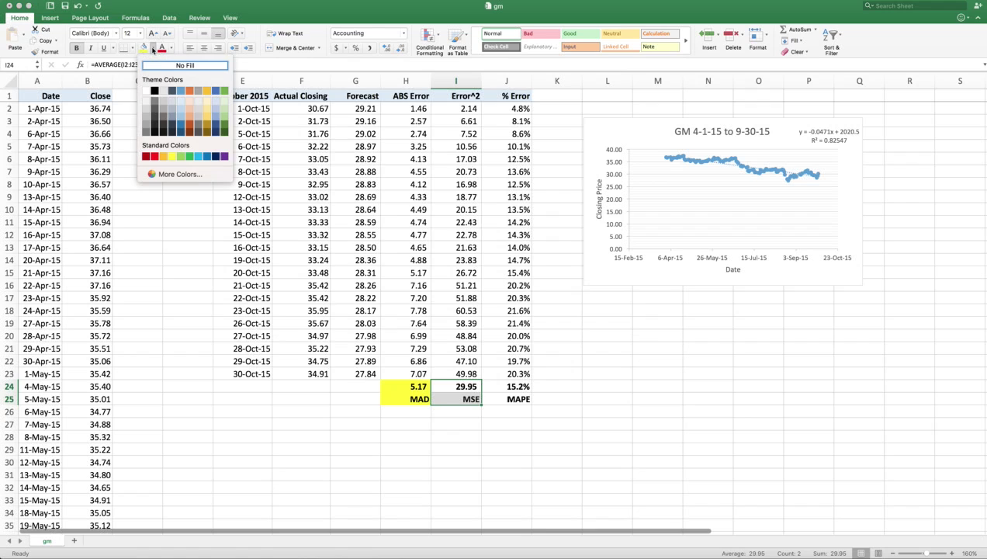
left_click(163, 158)
left_click_drag(518, 383, 519, 395)
left_click(152, 49)
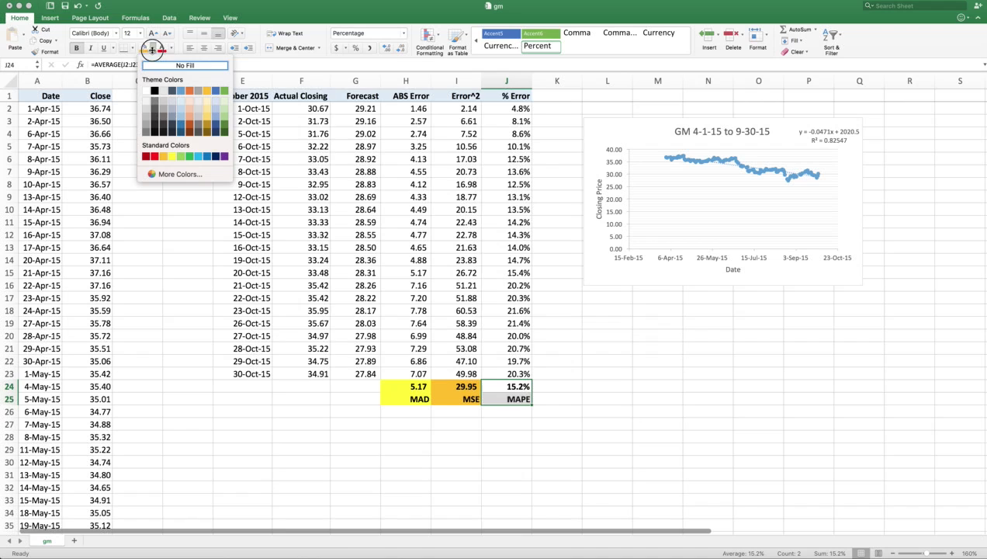
left_click(183, 159)
left_click(307, 383)
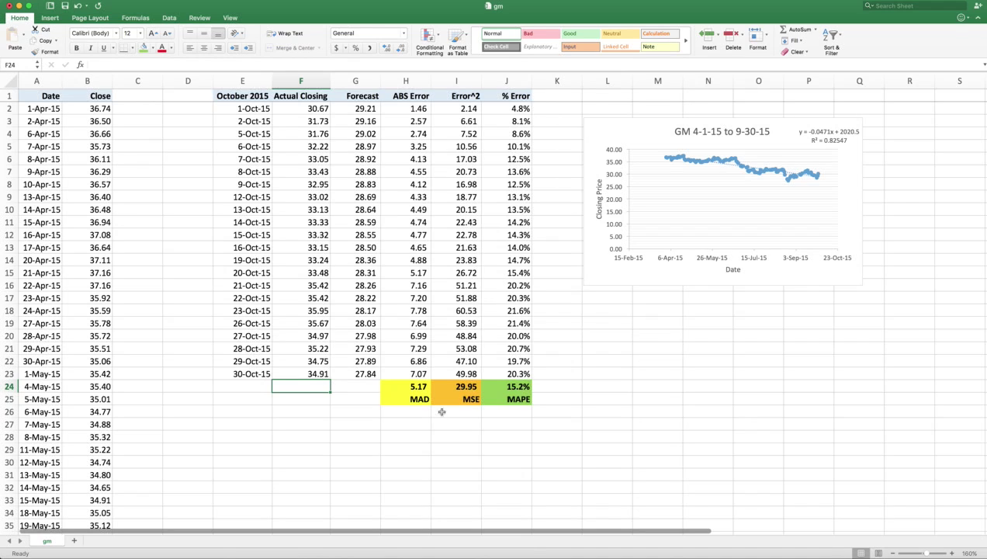
Enter the label "r-squared =" in H27 and the chart's R² value .8255 in I27.
left_click(412, 422)
type("r-sq")
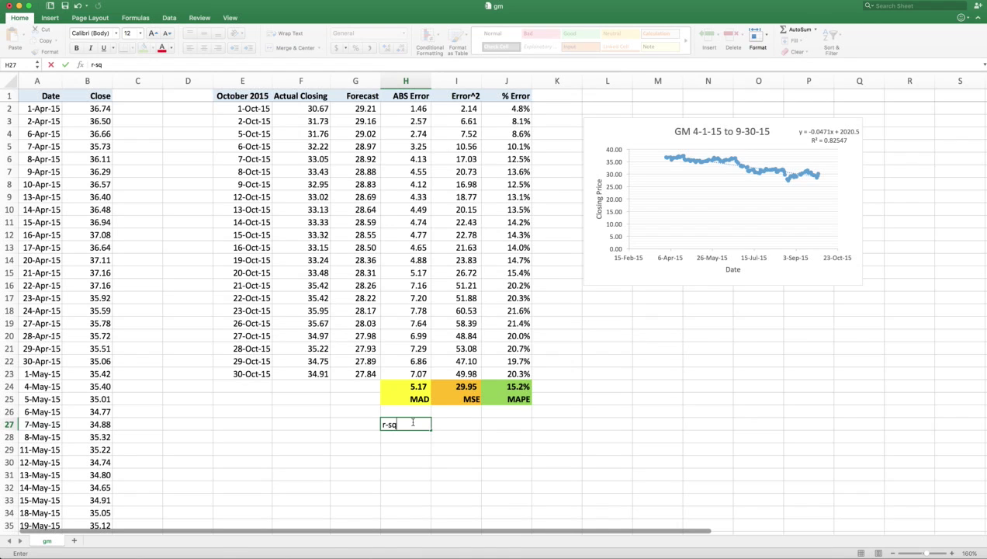
type("uared =")
key("Tab")
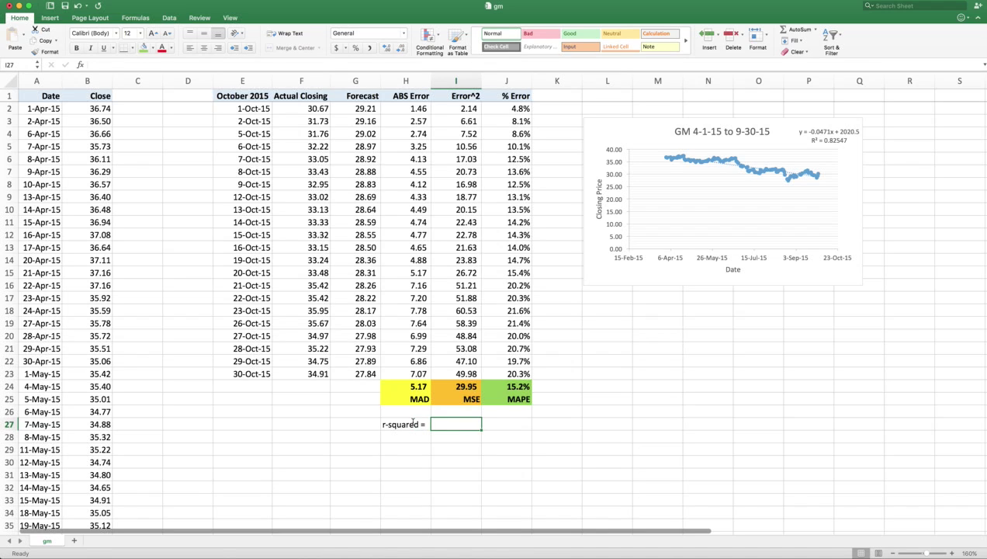
type(".8")
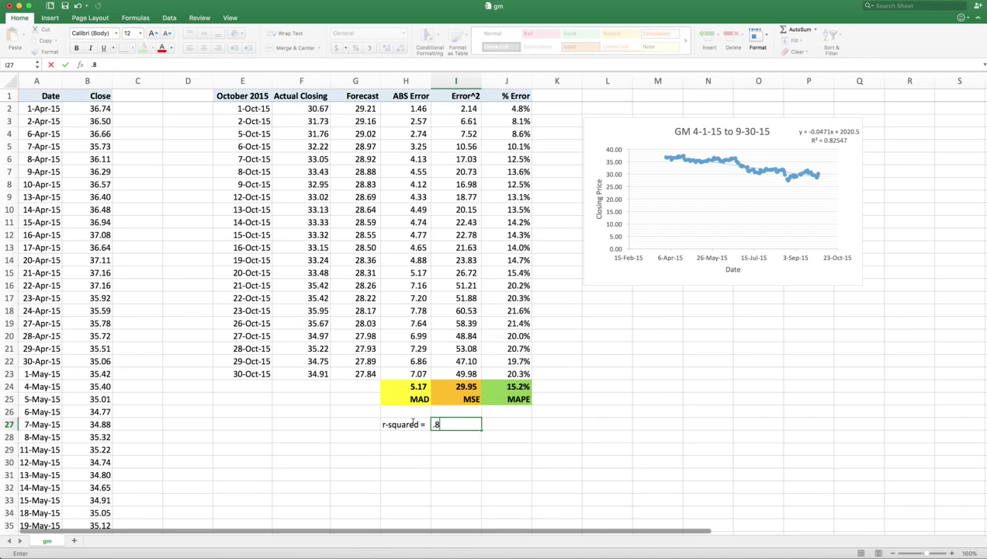
type("255")
key("Return")
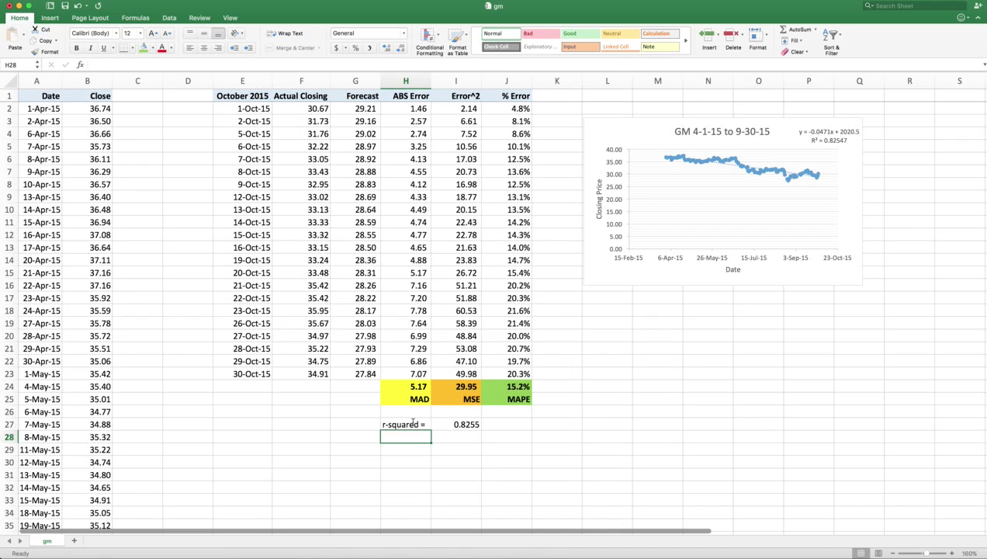
Label H28 "r =" and calculate the correlation coefficient in I28 as the negative square root of I27.
type("r =")
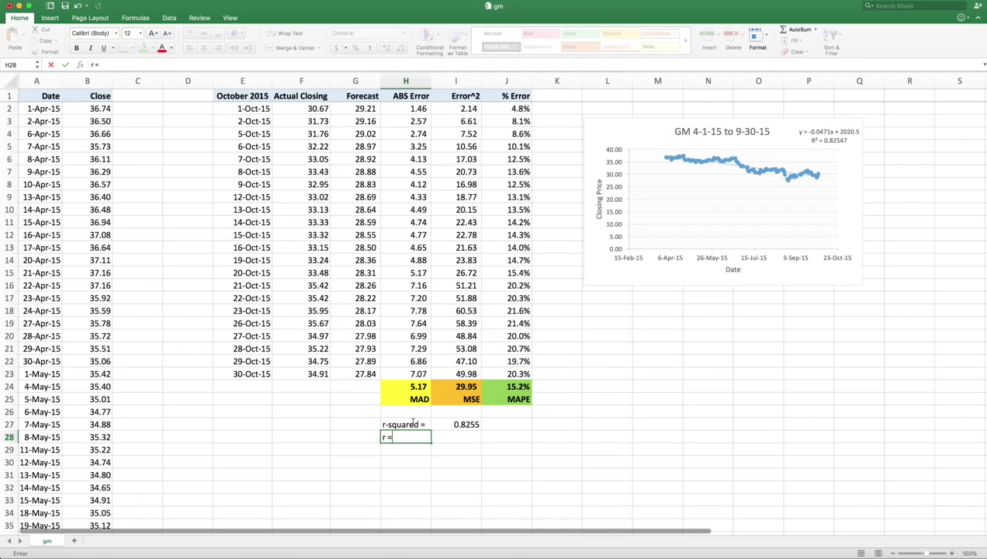
key("Tab")
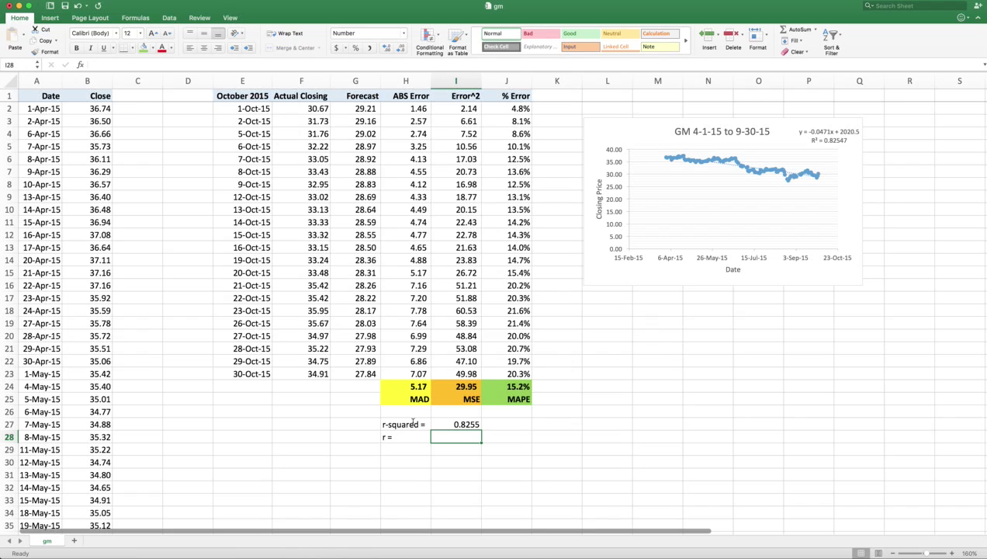
type("=")
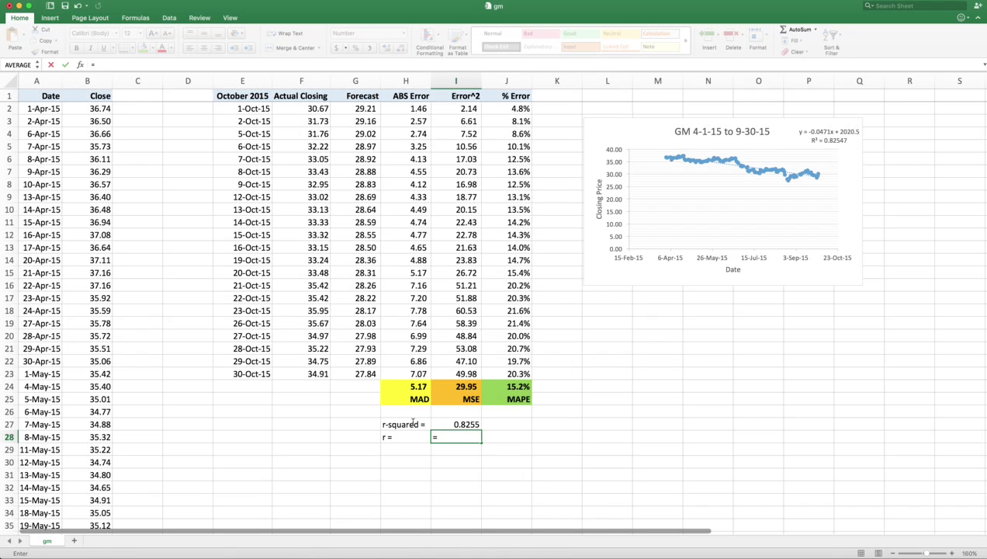
key("Escape")
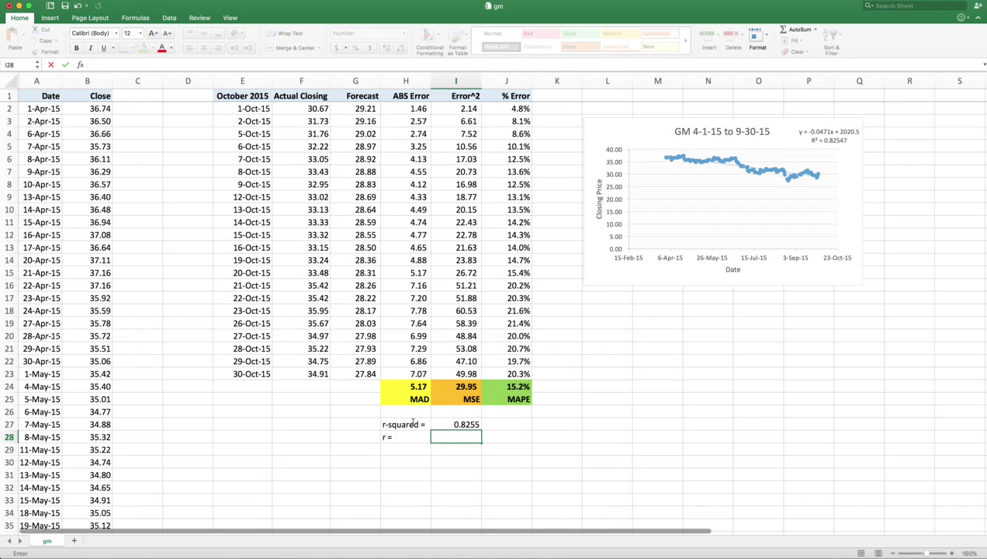
type("=s")
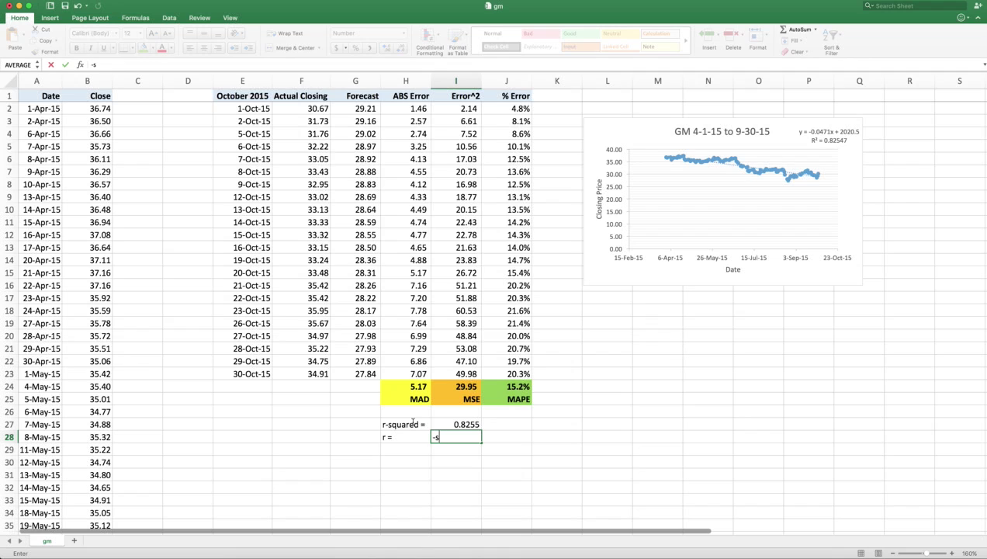
type("qrt(")
key("Up")
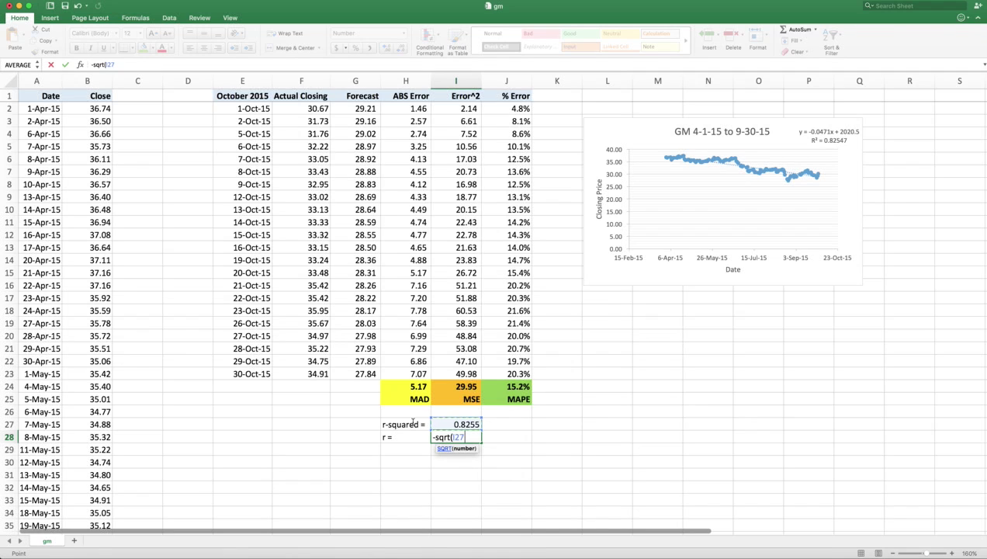
type(")")
key("Return")
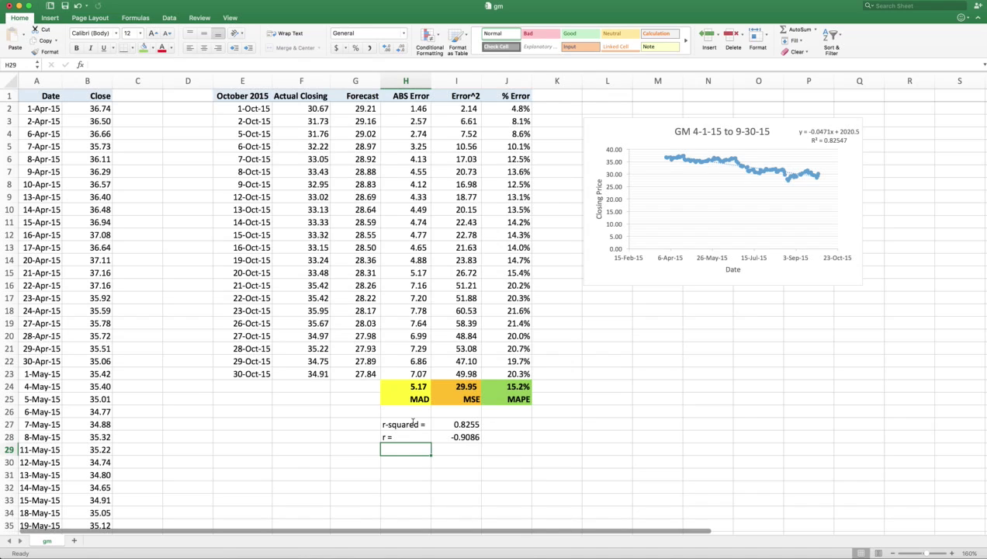
Review the daily closing prices down to 30-Sep-15 and the October 2015 forecast table starting at 1-Oct-15.
scroll(413, 421, "down", 20)
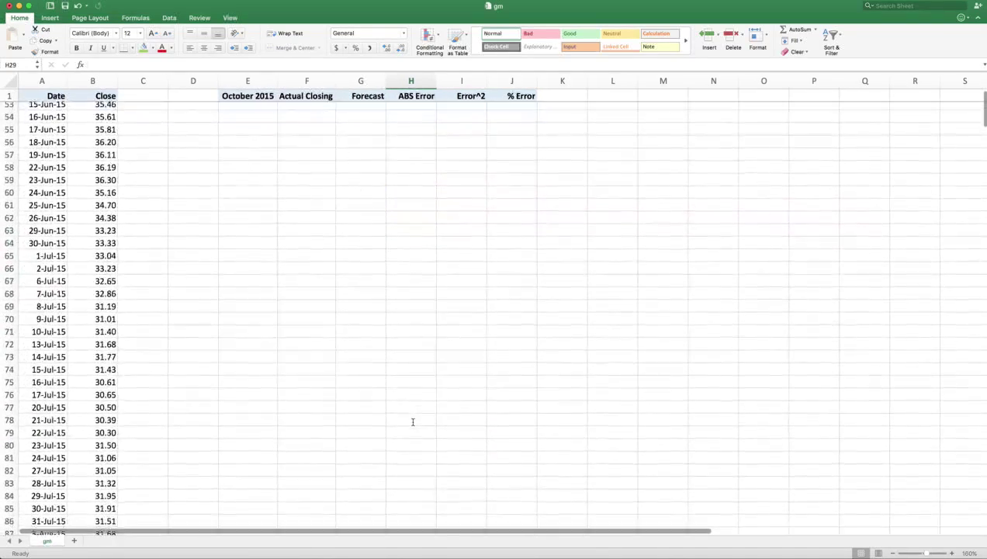
scroll(413, 421, "down", 11)
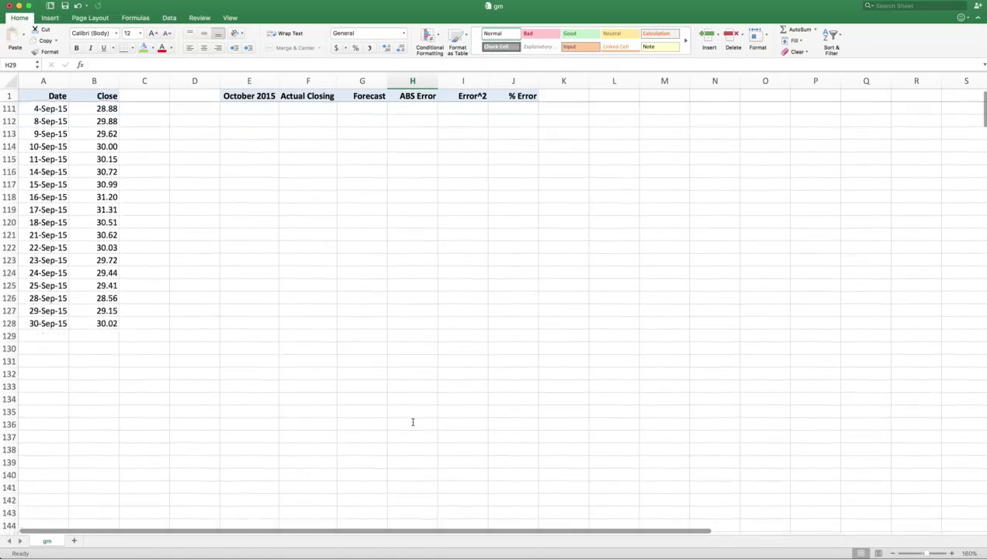
scroll(412, 421, "up", 3)
scroll(413, 426, "up", 1)
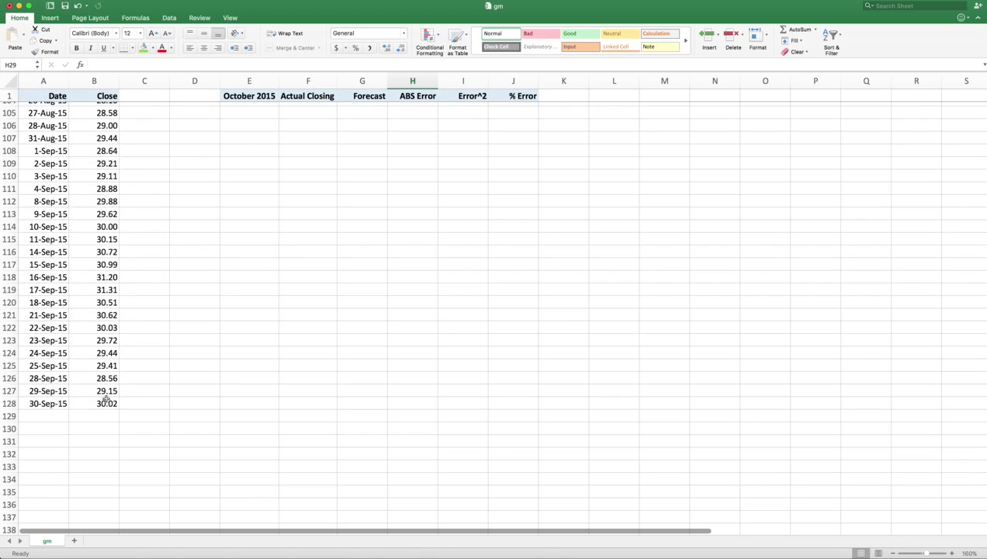
scroll(106, 398, "up", 20)
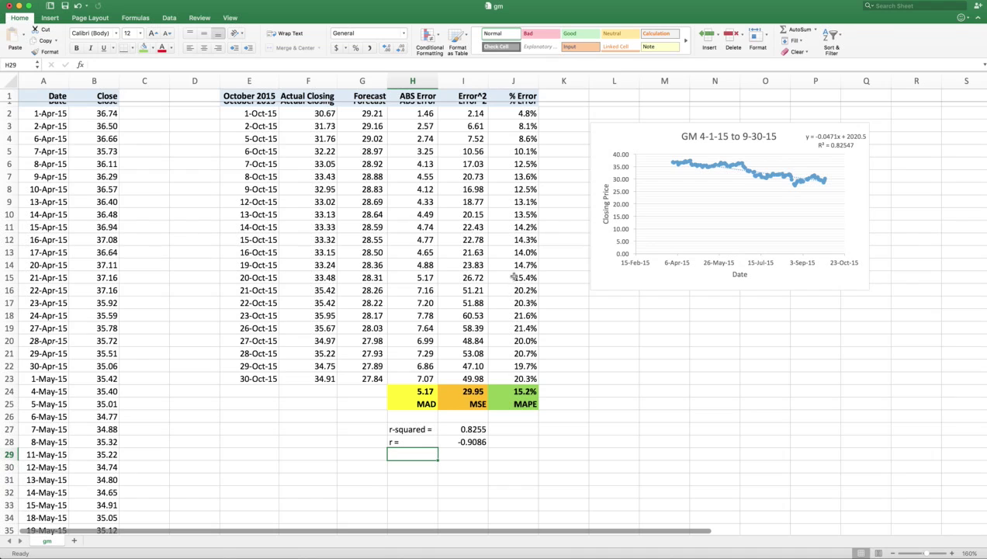
left_click(530, 241)
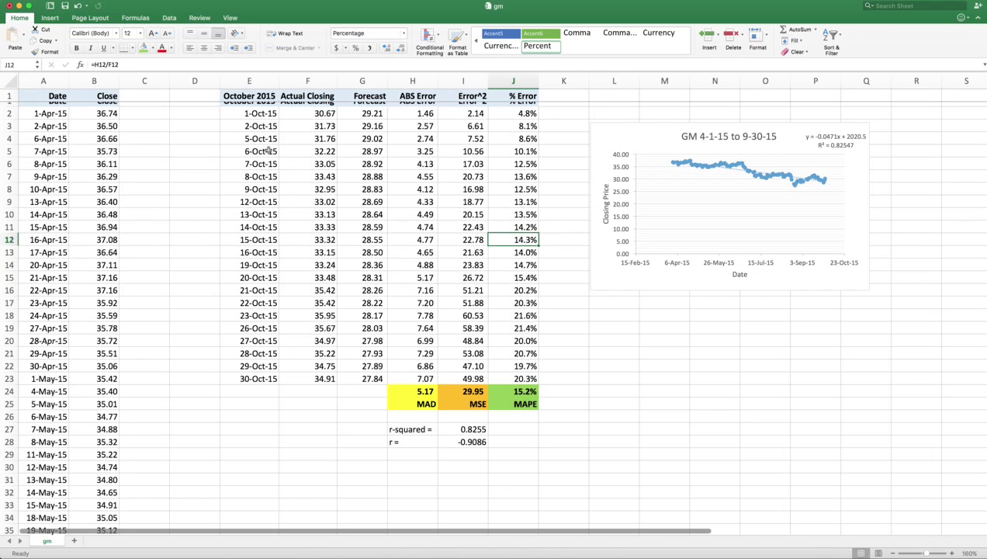
left_click(216, 140)
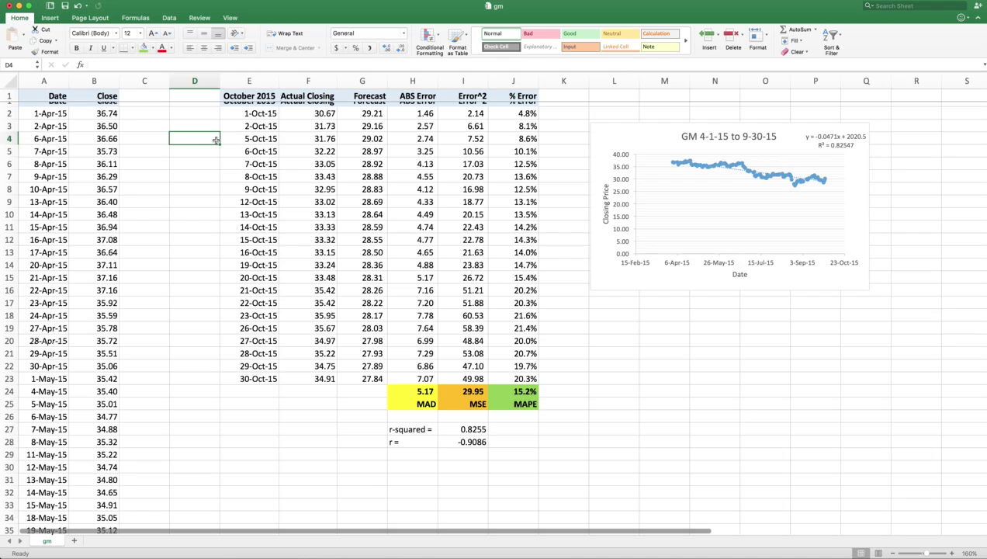
left_click(255, 94)
key("Down")
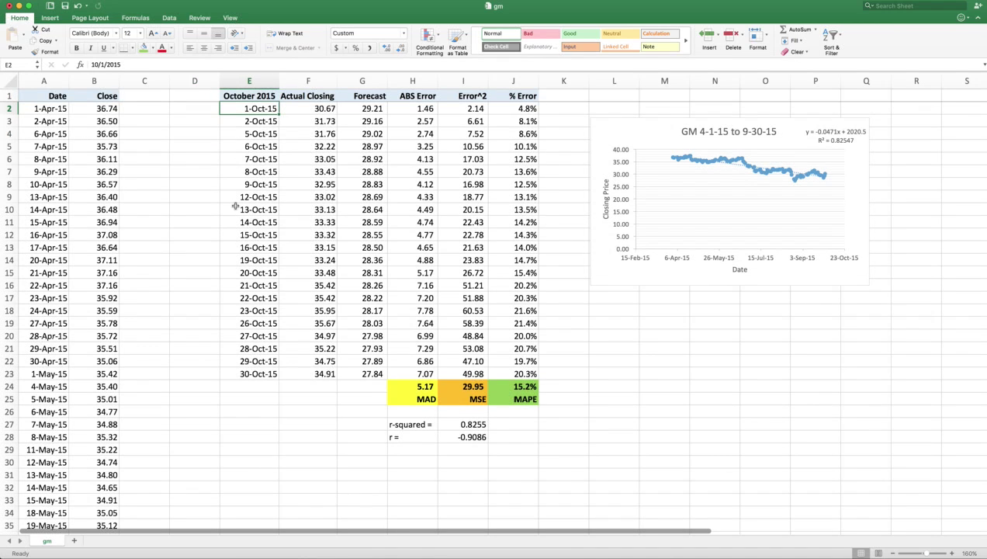
Insert a scatter chart of the September 2015 dates and closing prices in A108:B128.
scroll(236, 205, "down", 10)
scroll(235, 206, "down", 20)
scroll(235, 206, "down", 7)
scroll(236, 206, "up", 5)
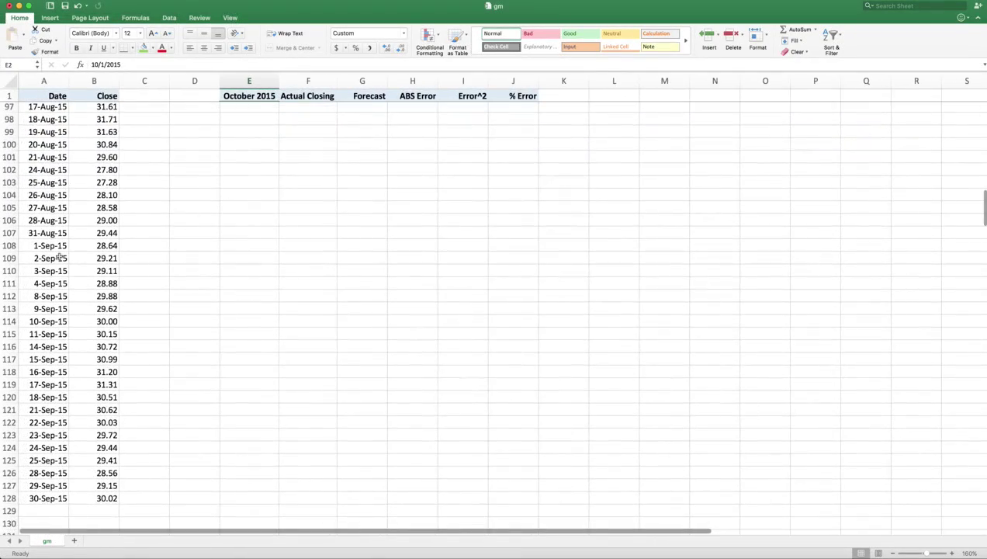
left_click_drag(56, 246, 82, 496)
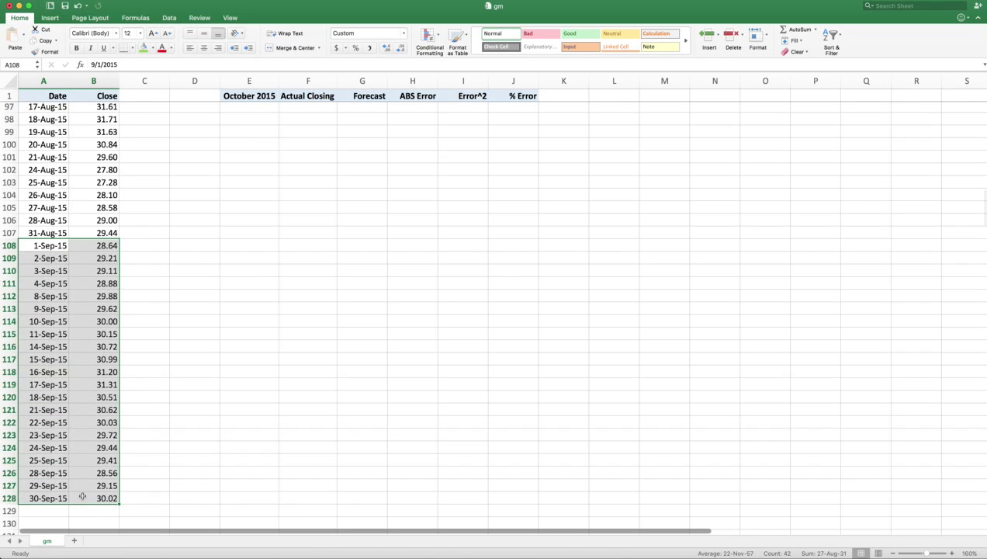
left_click(50, 17)
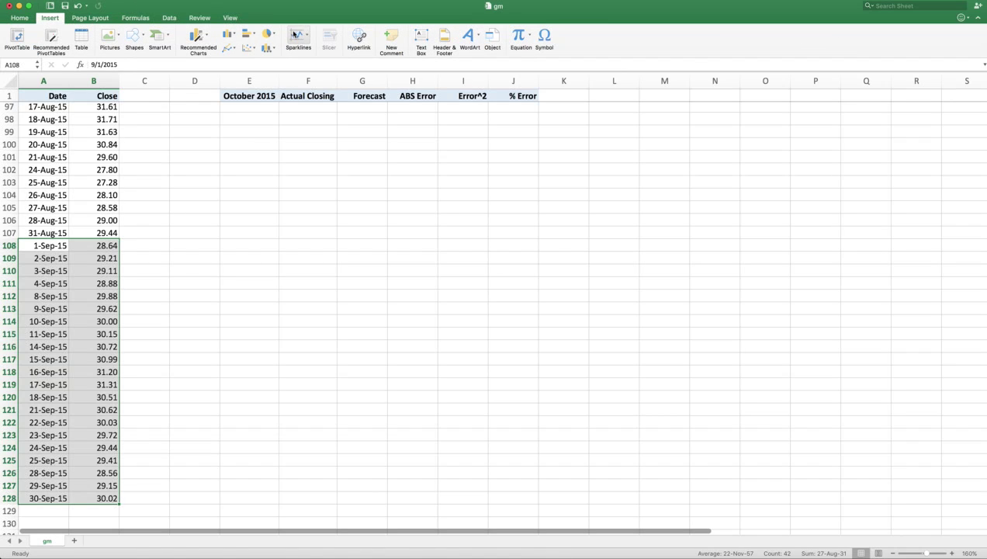
left_click(248, 48)
left_click(261, 73)
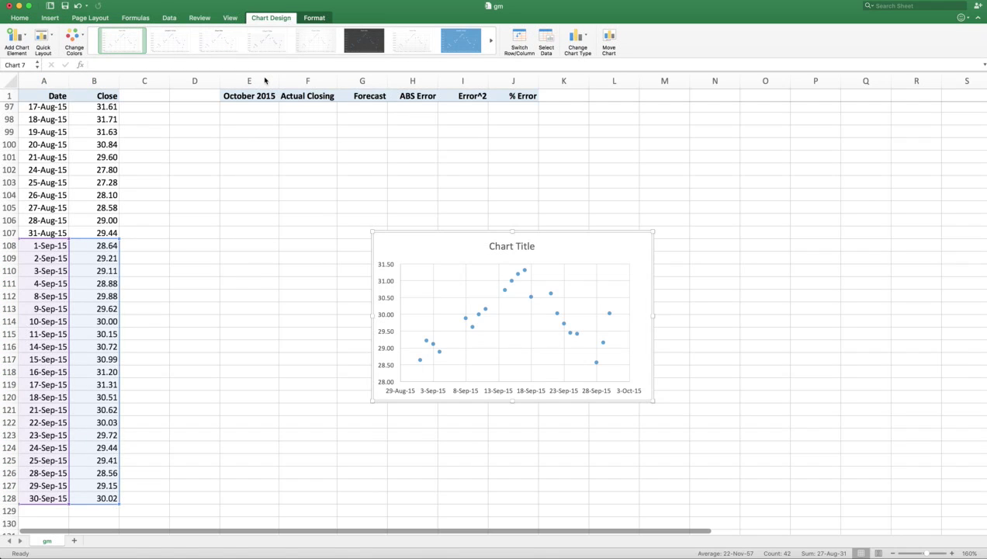
Apply the quick layout that adds a linear trendline with its equation and R², axis titles and a legend to the September chart.
mouse_move(570, 341)
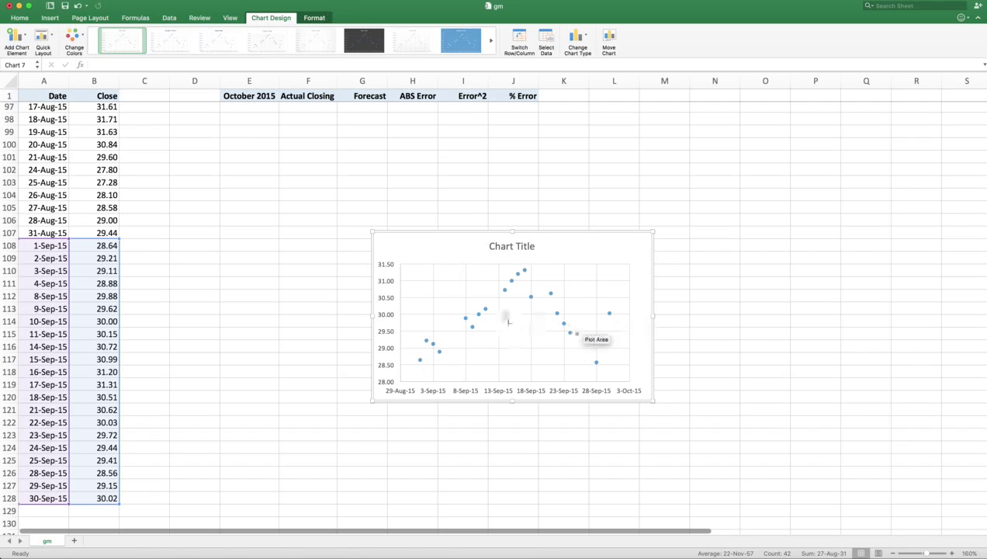
left_click(48, 38)
left_click(159, 180)
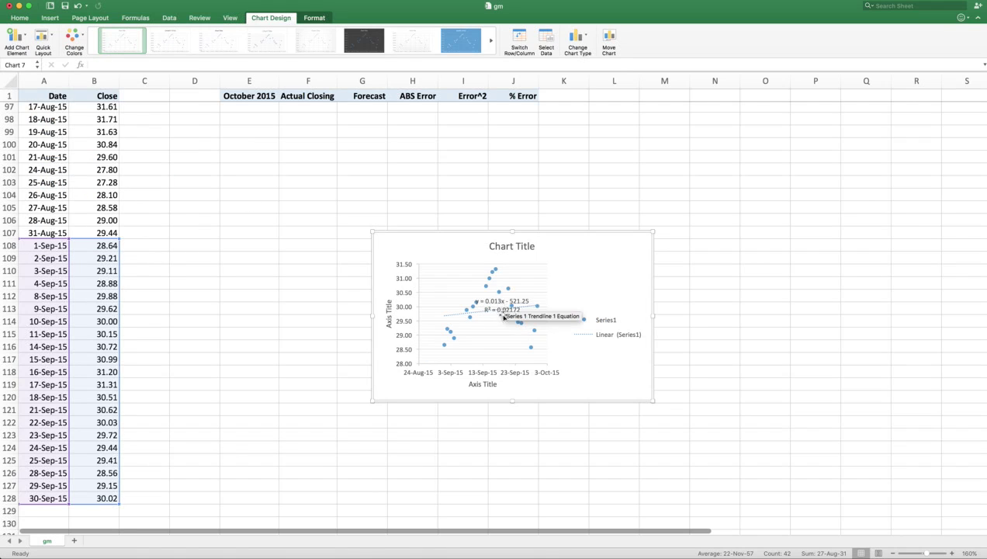
Move the trendline equation and R² label to the chart's upper-right corner and delete the legend.
left_click_drag(506, 304, 608, 245)
left_click(604, 319)
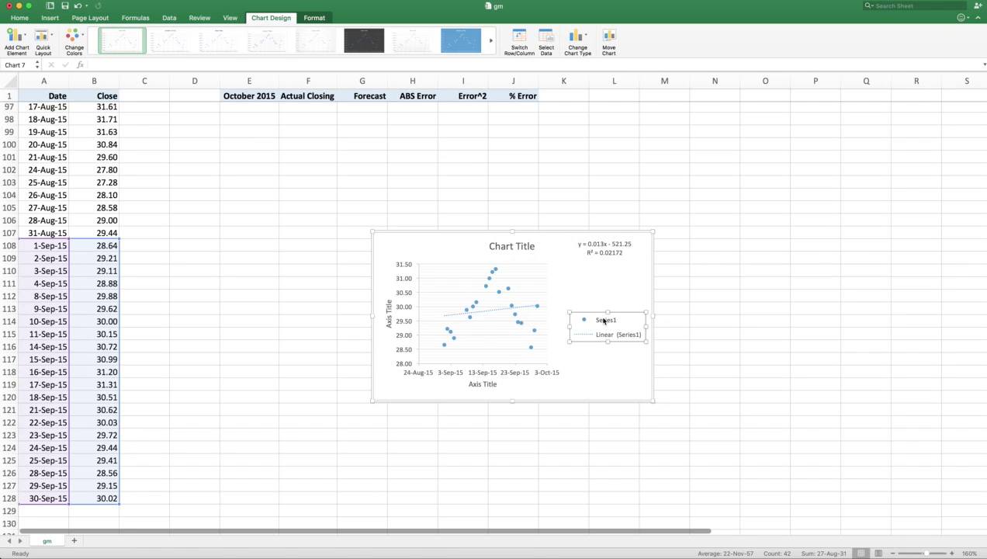
key("Delete")
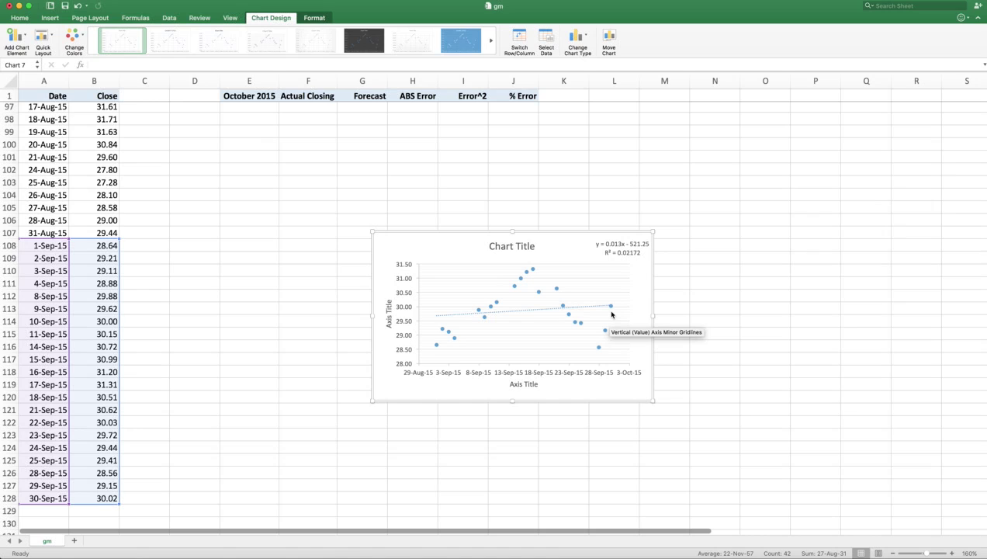
Move the September chart up the sheet to below the GM 4-1-15 to 9-30-15 chart, starting at about row 27.
left_click(578, 233)
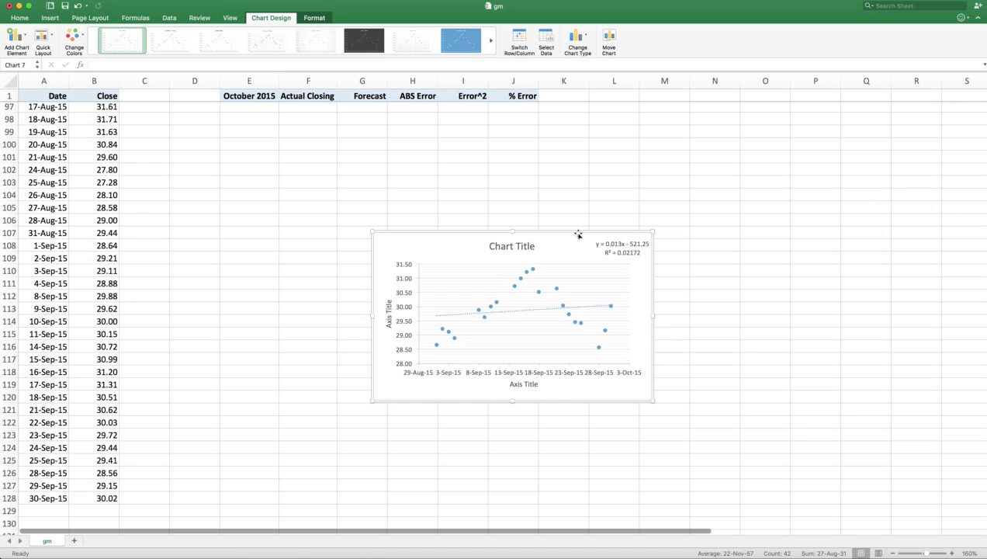
left_click_drag(578, 233, 801, 426)
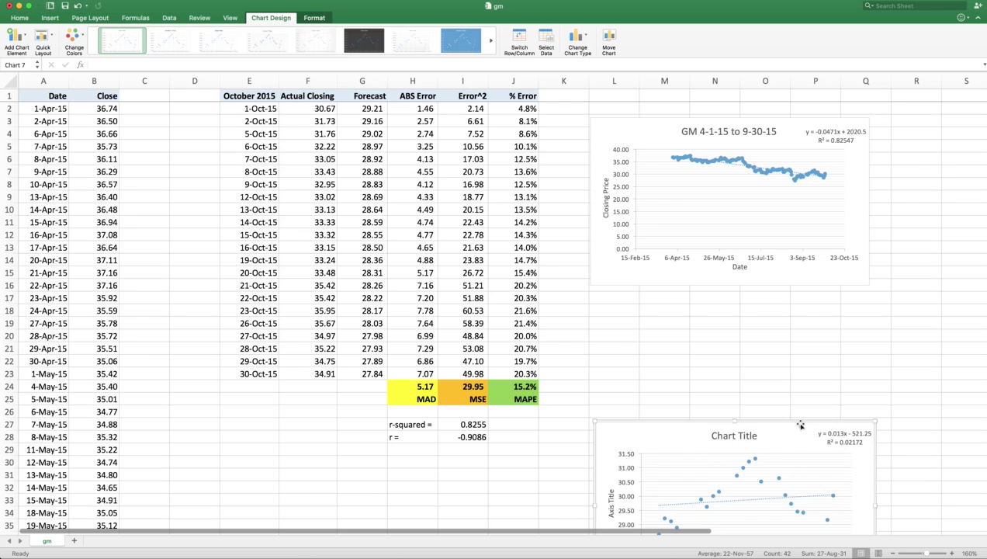
Rename the September chart's horizontal axis title to "Date".
scroll(800, 425, "down", 3)
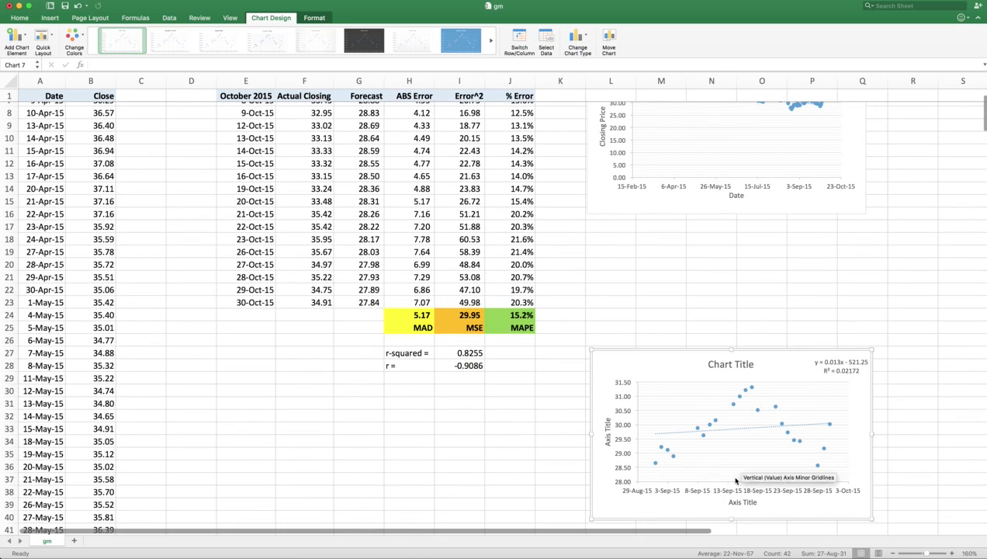
left_click(734, 500)
left_click(735, 500)
key("BackSpace")
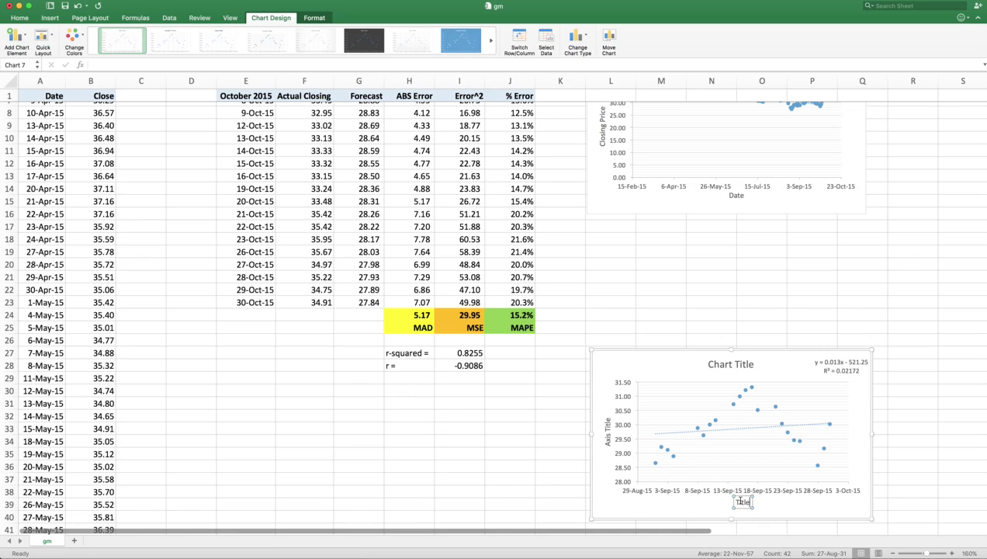
key("Delete")
key("Delete")
key("Delete")
key("Delete")
key("Delete")
type("Date")
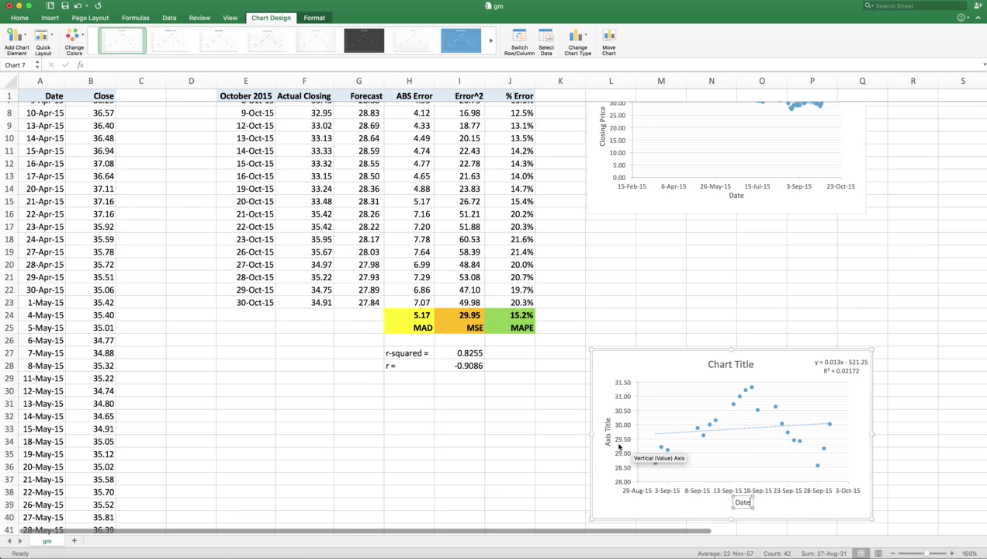
Rename the September chart's vertical axis title to "Closing Price".
left_click(607, 435)
double_click(608, 439)
left_click(607, 438)
key("BackSpace")
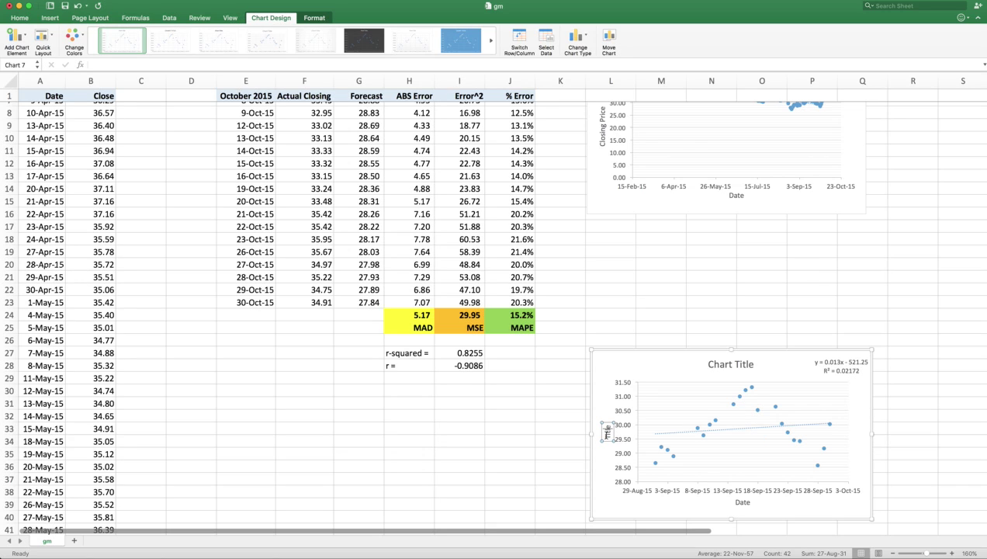
key("Delete")
key("Delete")
key("Delete")
key("Delete")
key("Delete")
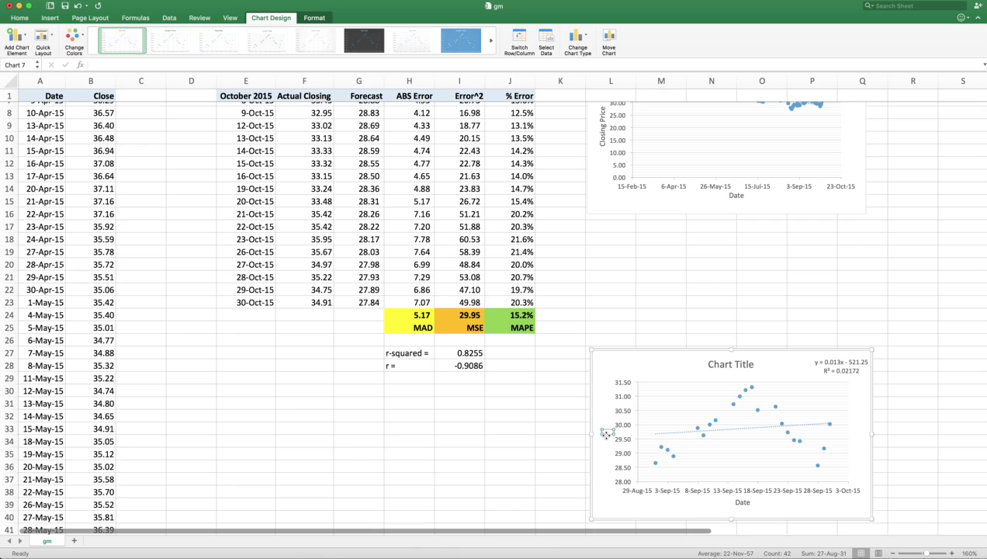
type("Closing Price")
Rename the September chart's title to "GM 9-1-15 to 9-30-15".
left_click(727, 364)
double_click(741, 364)
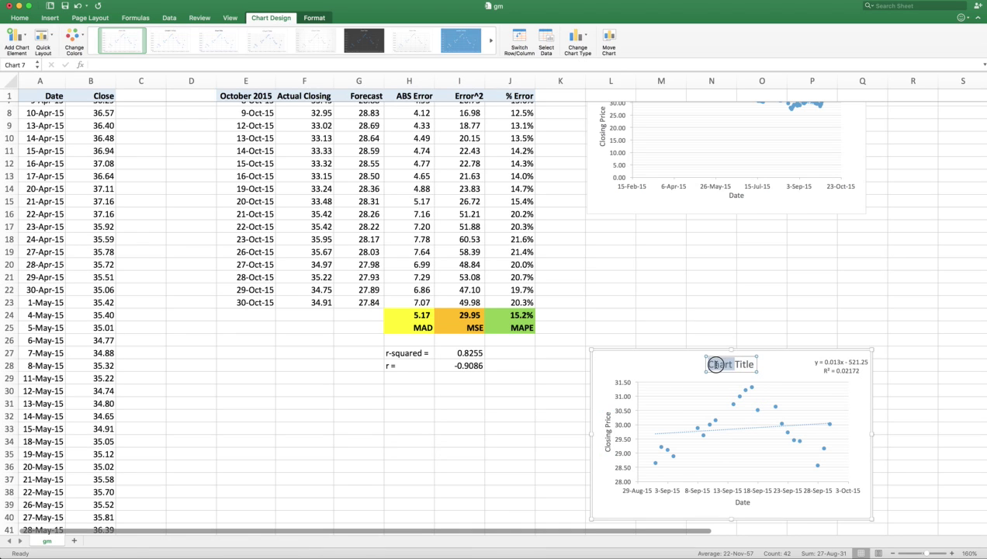
left_click_drag(735, 364, 741, 364)
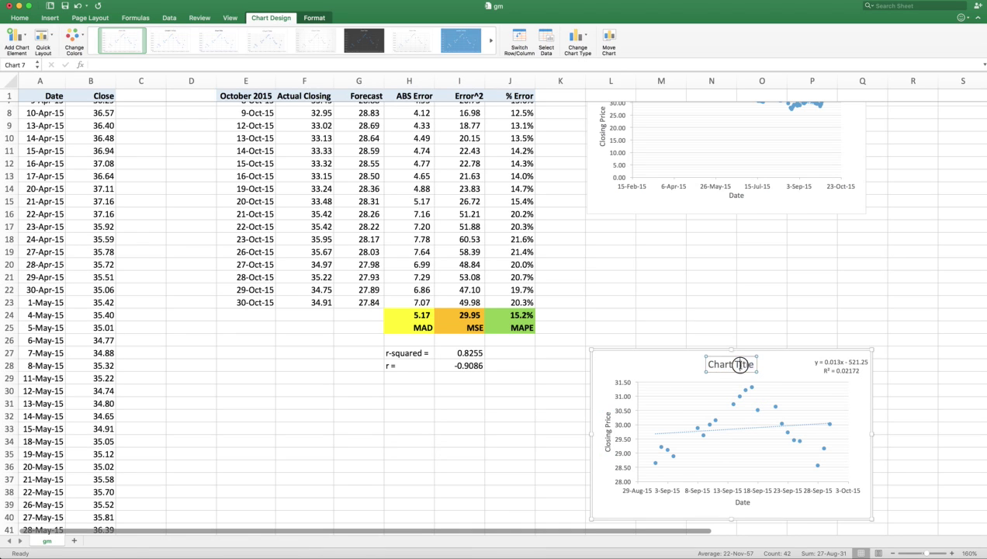
triple_click(741, 364)
type("GM")
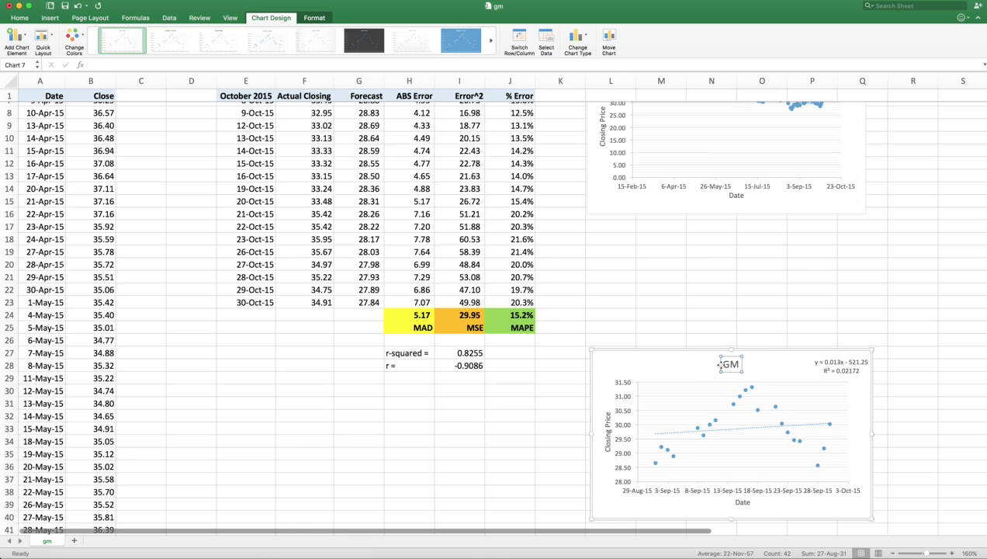
type(" 9-")
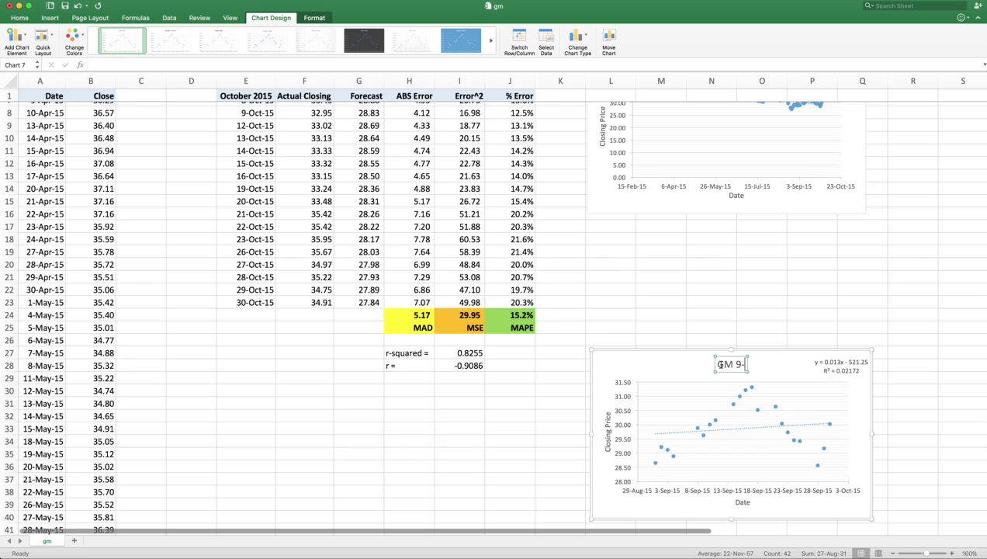
type("1-15")
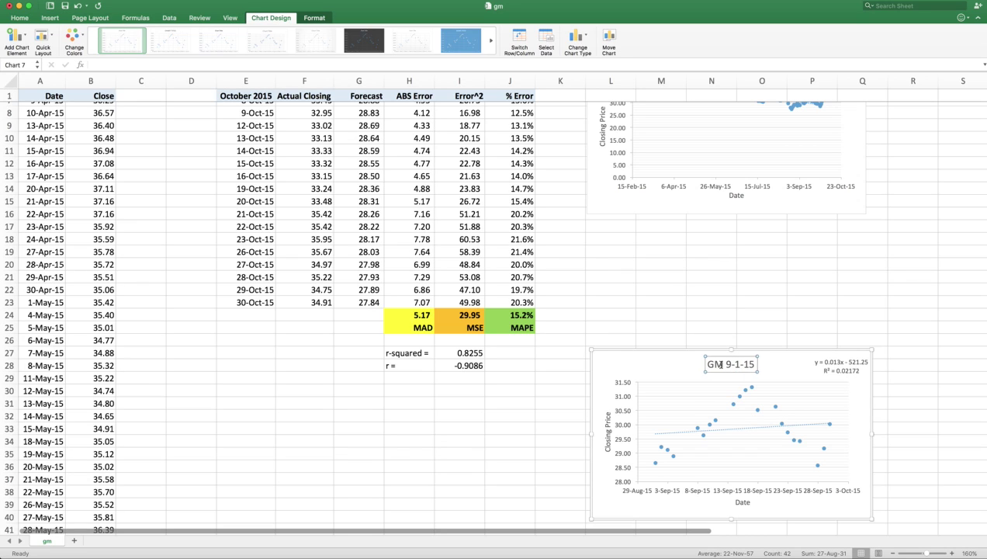
type(" to 9-")
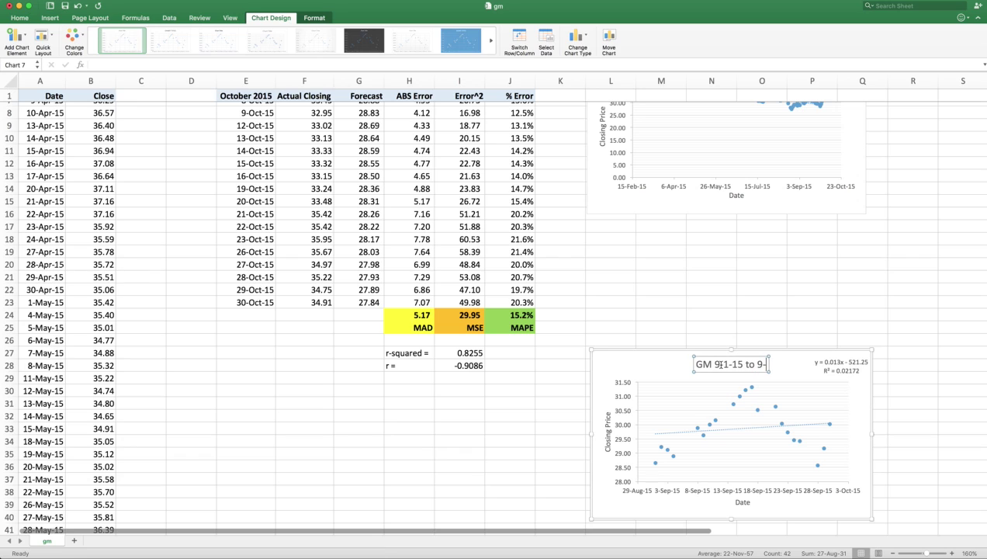
type("3015")
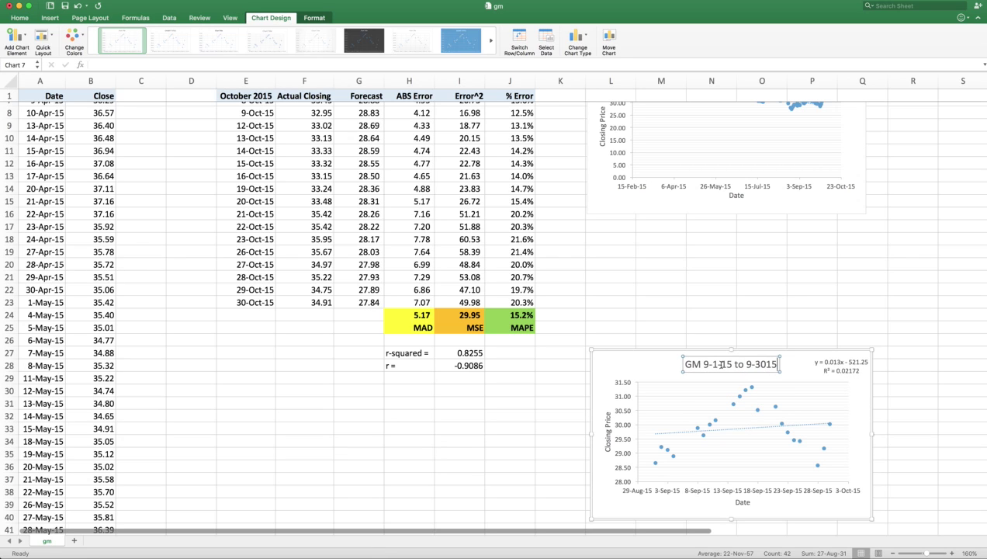
key("BackSpace")
key("BackSpace")
type("-15")
key("Return")
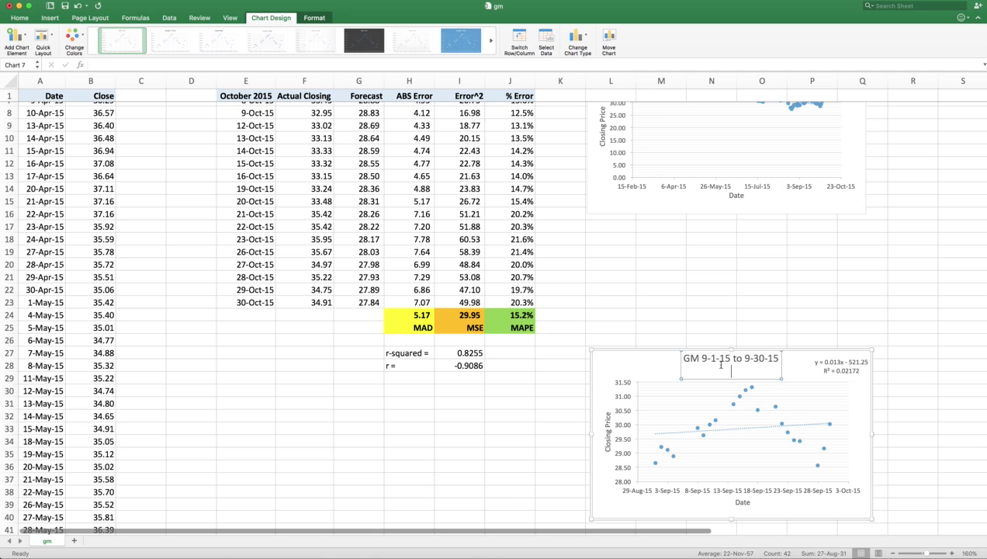
key("BackSpace")
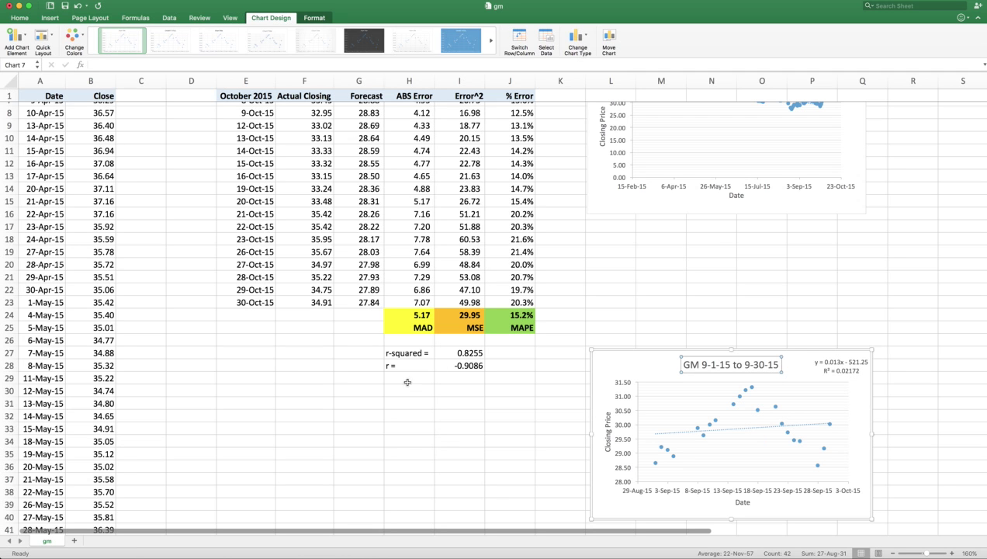
Duplicate the October forecast table with its error metrics and r values, E1:J28, to the block starting at cell E30.
scroll(397, 388, "up", 3)
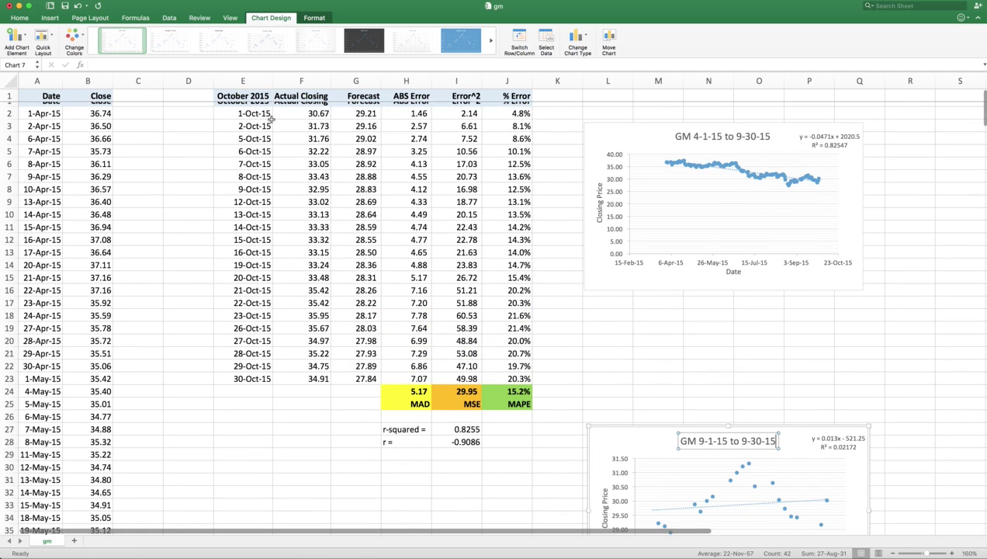
left_click(263, 96)
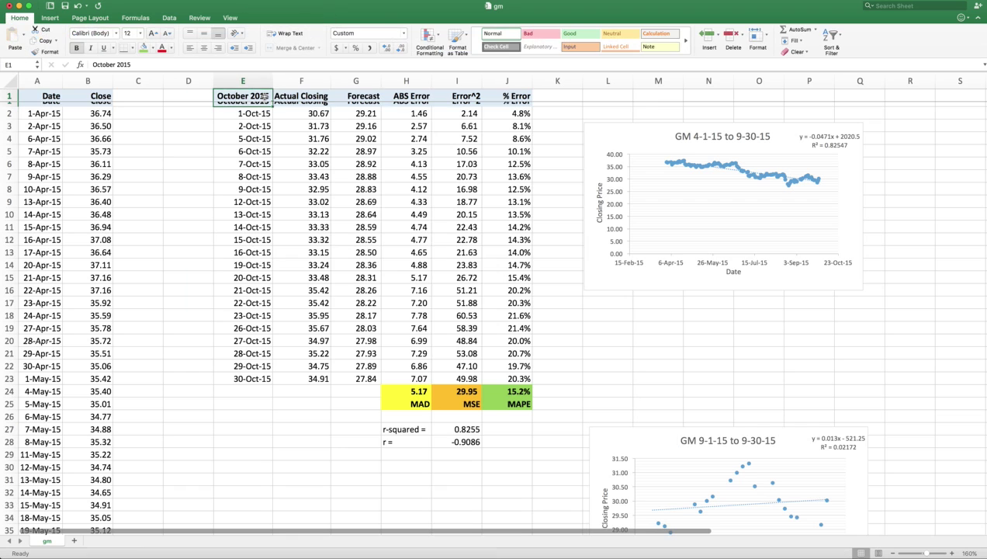
key("Down")
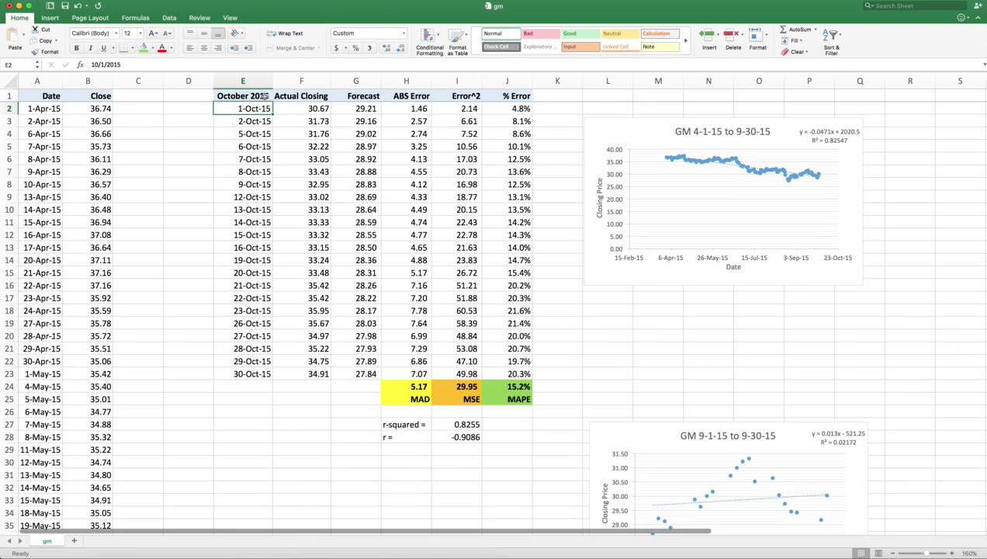
left_click(264, 96)
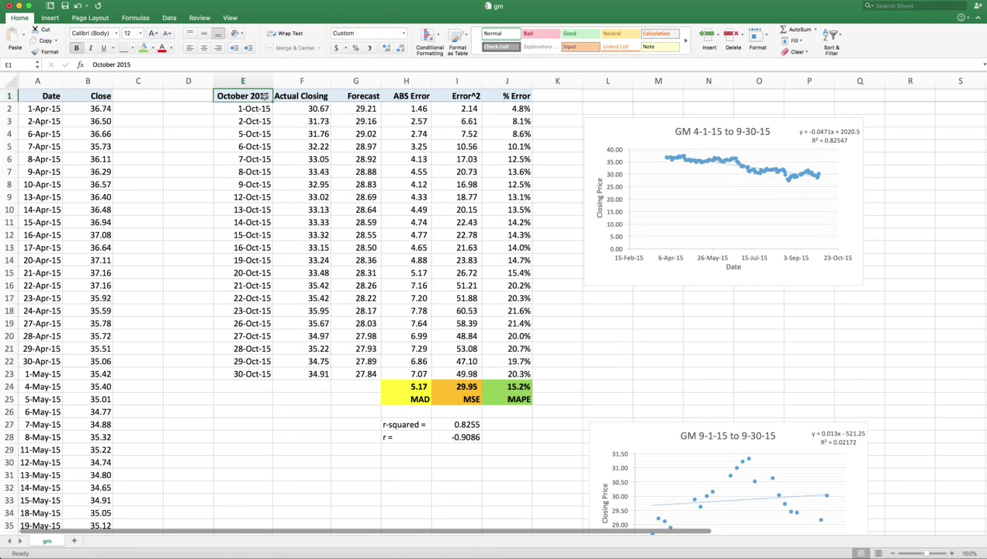
key("shift+Down")
key("shift+Down")
key("shift+Down")
key("shift+Down")
key("shift+Down")
key("shift+Down")
key("shift+Down")
key("shift+Down")
key("shift+Down")
key("shift+Down")
key("shift+Down")
key("shift+Down")
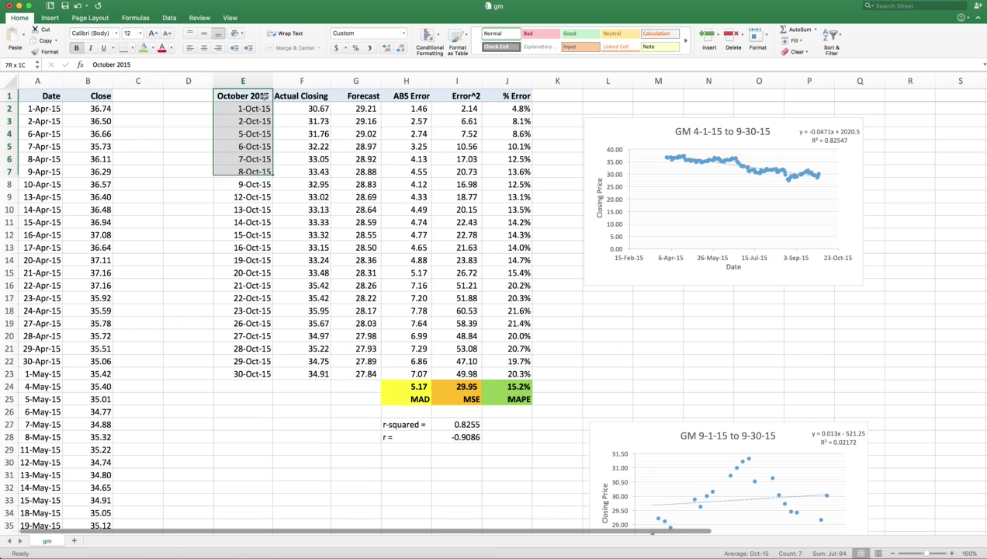
key("shift+Down")
key("shift+Down")
key("shift+Down")
key("shift+Down")
key("shift+Down")
key("shift+Down")
key("shift+Down")
key("shift+Down")
key("shift+Down")
key("shift+Down")
key("shift+Down")
key("shift+Down")
key("shift+Down")
key("shift+Down")
key("shift+Down")
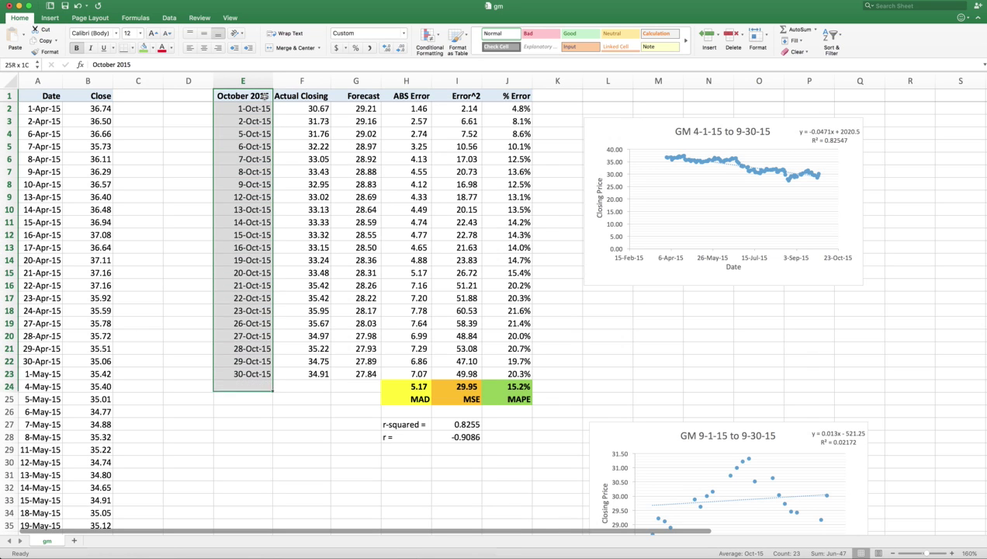
key("shift+Right")
key("shift+Right")
key("shift+Right")
key("shift+Right")
key("shift+Right")
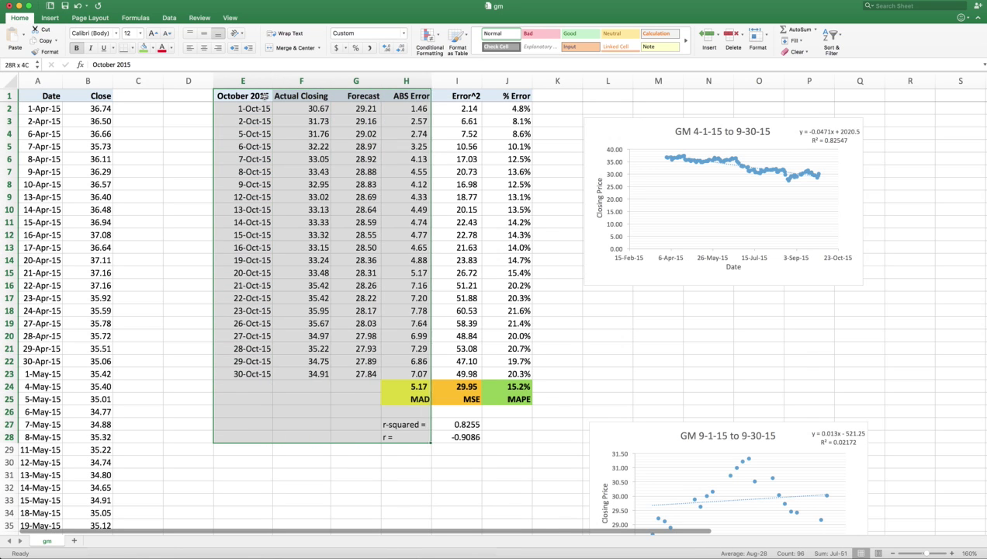
key("super+c")
key("Down")
key("Down")
key("Down")
key("Down")
key("Down")
key("Down")
key("Down")
key("Down")
key("Down")
key("Down")
key("Down")
key("Down")
key("Down")
key("Down")
key("Down")
key("Down")
key("Down")
key("Down")
key("Down")
key("Down")
key("Down")
key("Down")
key("Down")
key("Down")
key("Down")
key("Down")
key("Down")
key("Down")
key("Down")
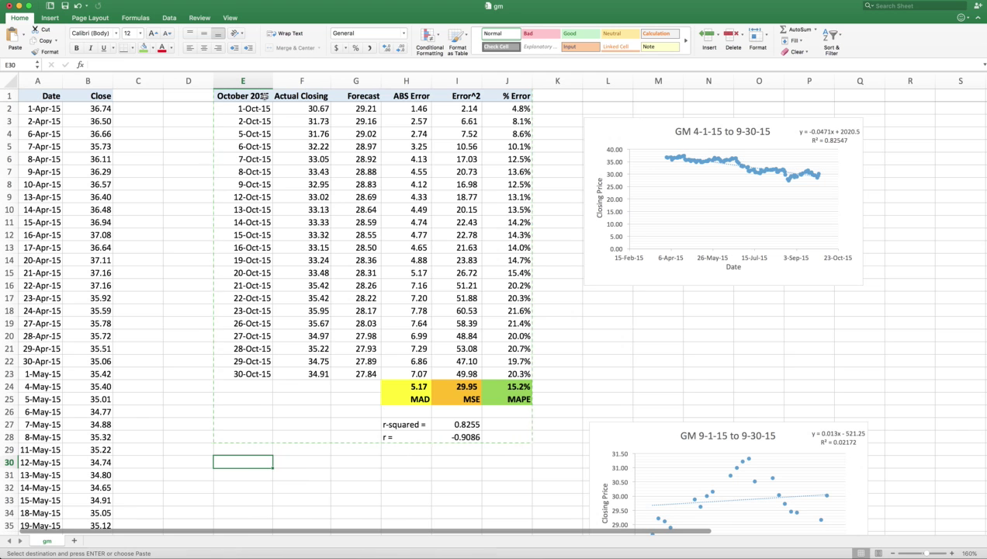
key("super+v")
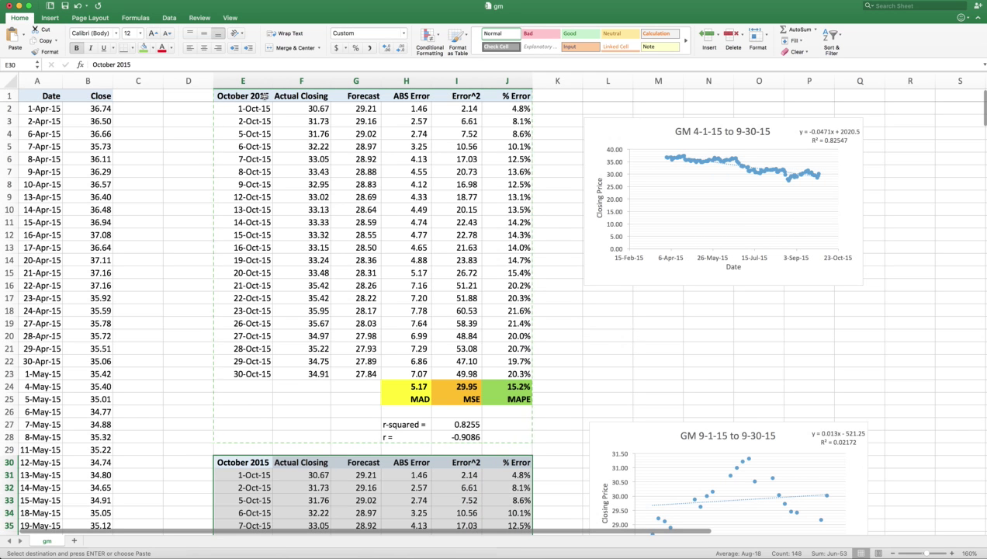
Move the GM 9-1-15 to 9-30-15 chart down beside the copied table, starting at about row 33.
scroll(385, 220, "down", 5)
scroll(386, 219, "down", 5)
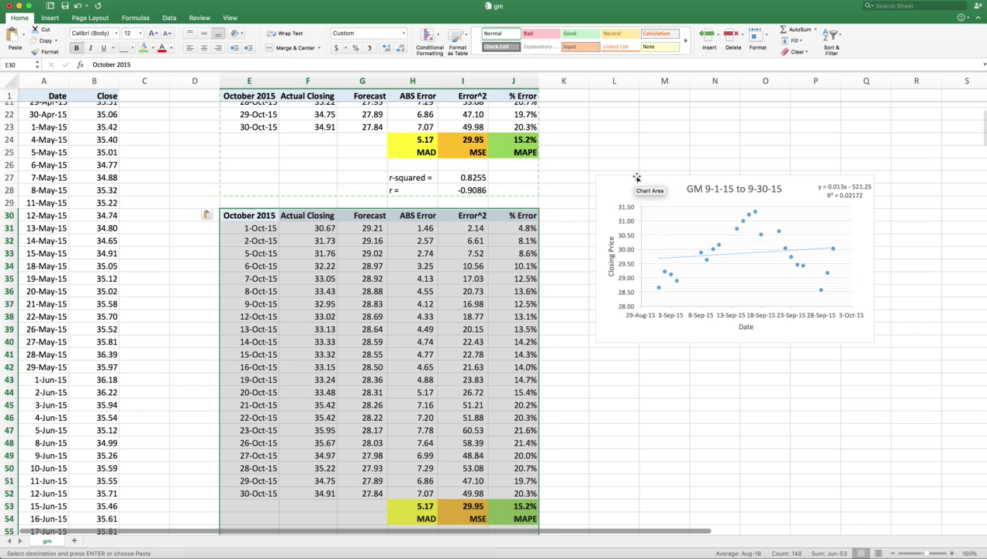
left_click_drag(636, 178, 637, 260)
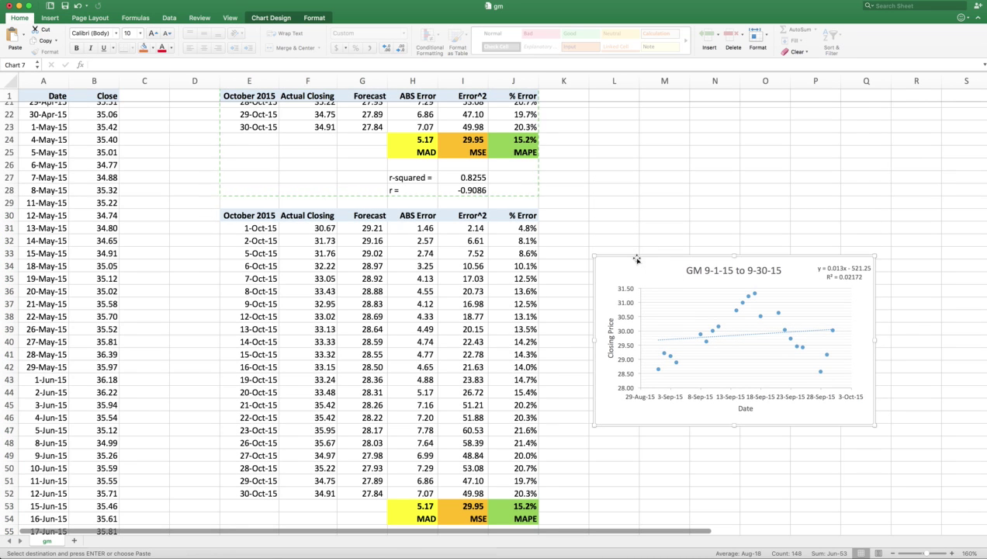
Change the 1-Oct-15 forecast formula in G31 to =0.013*E31+521.25.
left_click(328, 229)
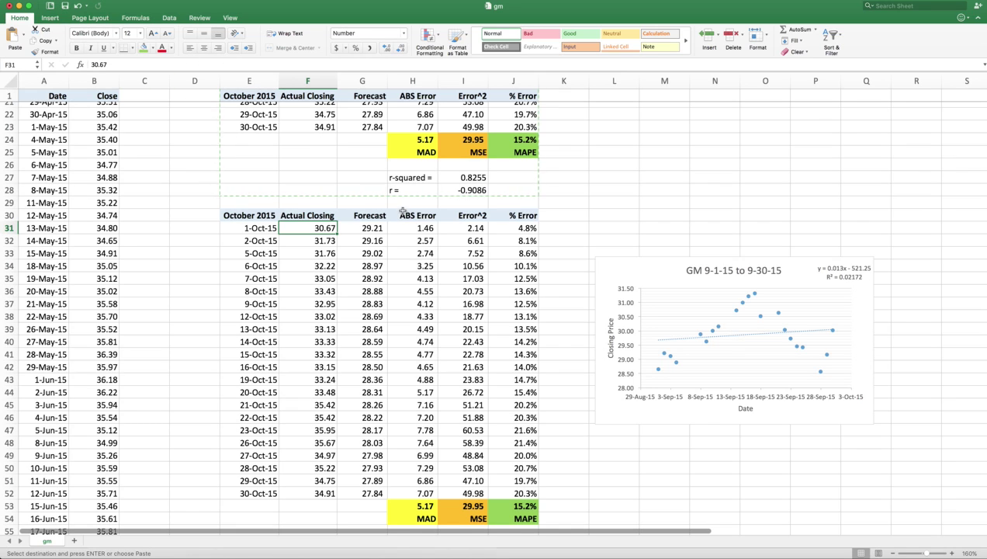
left_click(380, 228)
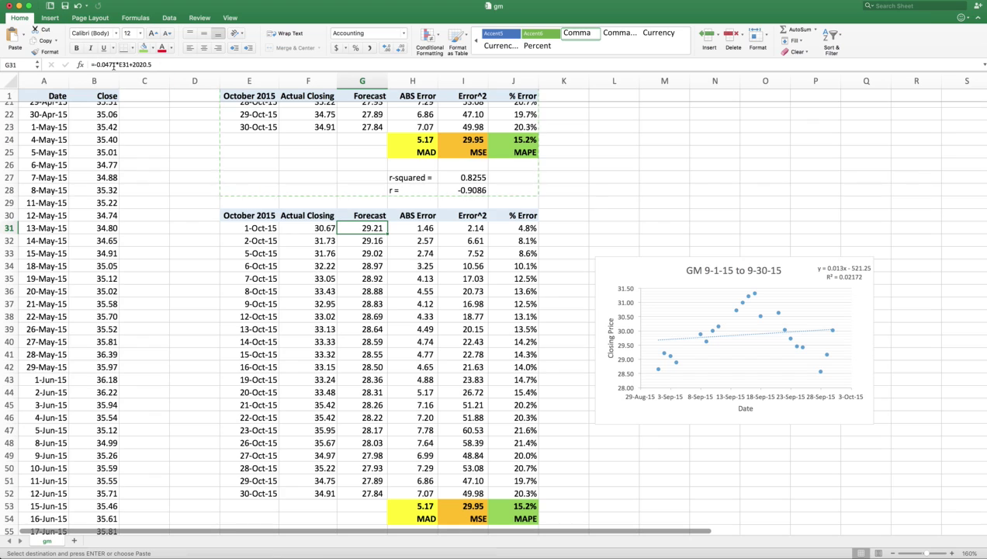
left_click_drag(116, 66, 95, 66)
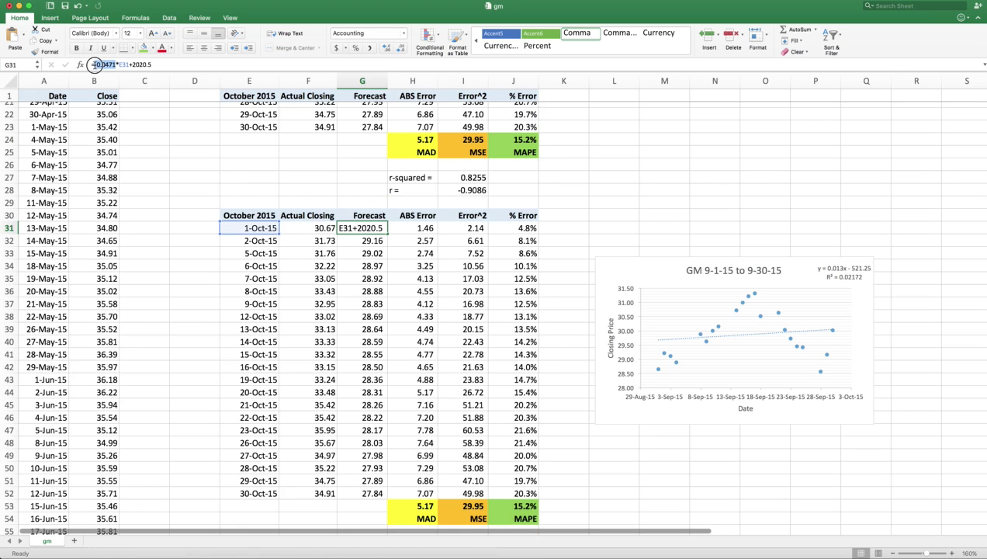
type(".013")
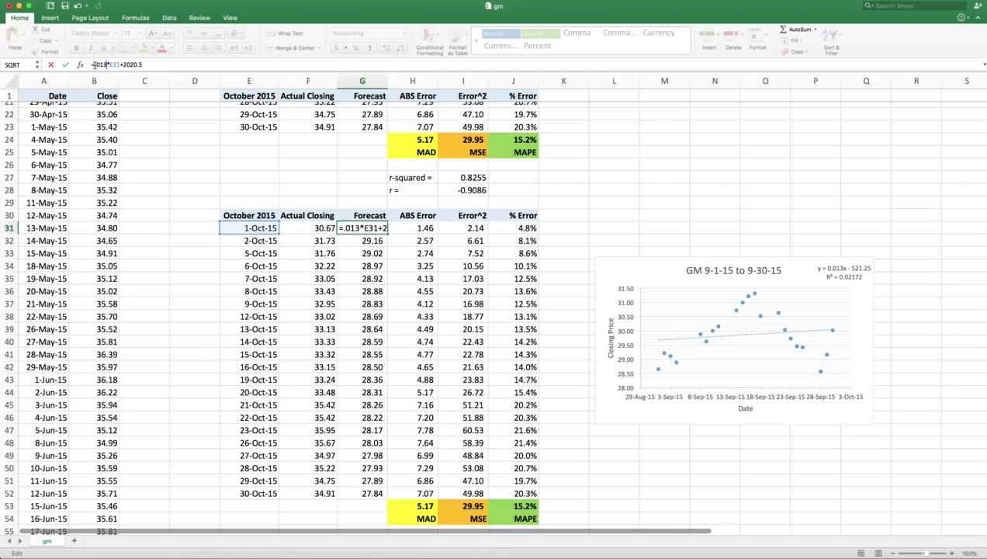
left_click_drag(147, 64, 123, 66)
type("521.25")
key("Return")
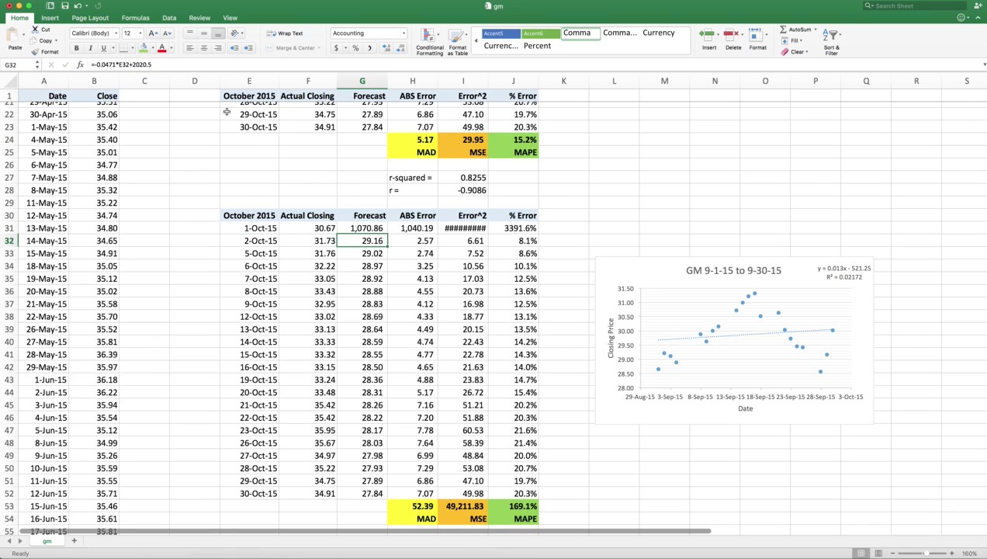
Correct the intercept's sign in G31 so the forecast formula reads =0.013*E31-521.25.
left_click(369, 225)
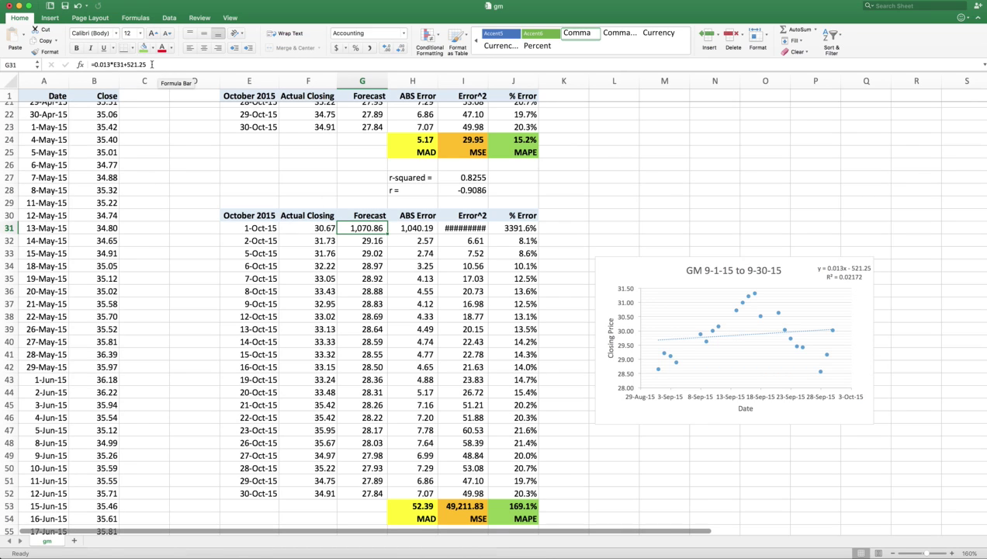
left_click(226, 64)
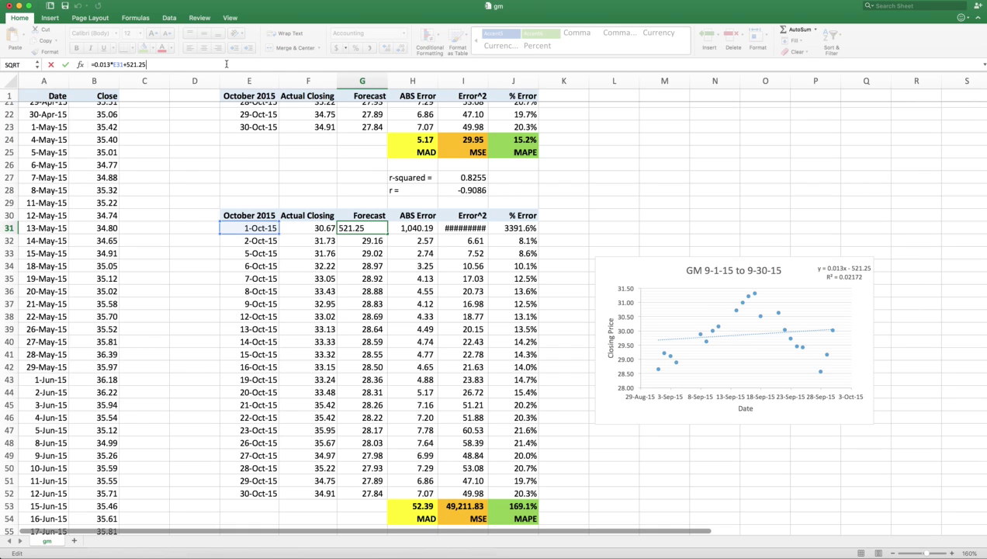
left_click(126, 64)
key("BackSpace")
type("-")
key("Return")
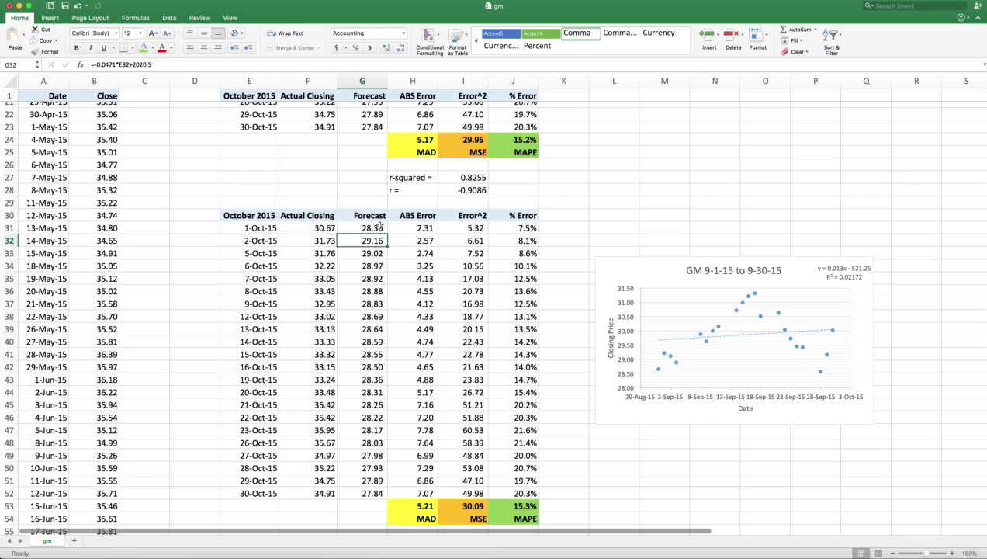
Fill the G31 forecast formula down the copied table's Forecast column to G52.
left_click(381, 227)
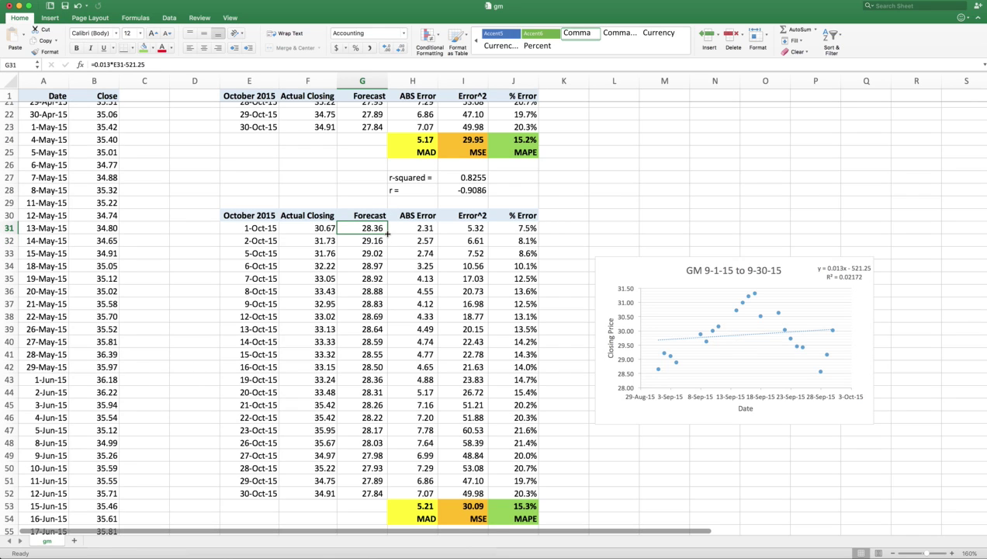
double_click(386, 233)
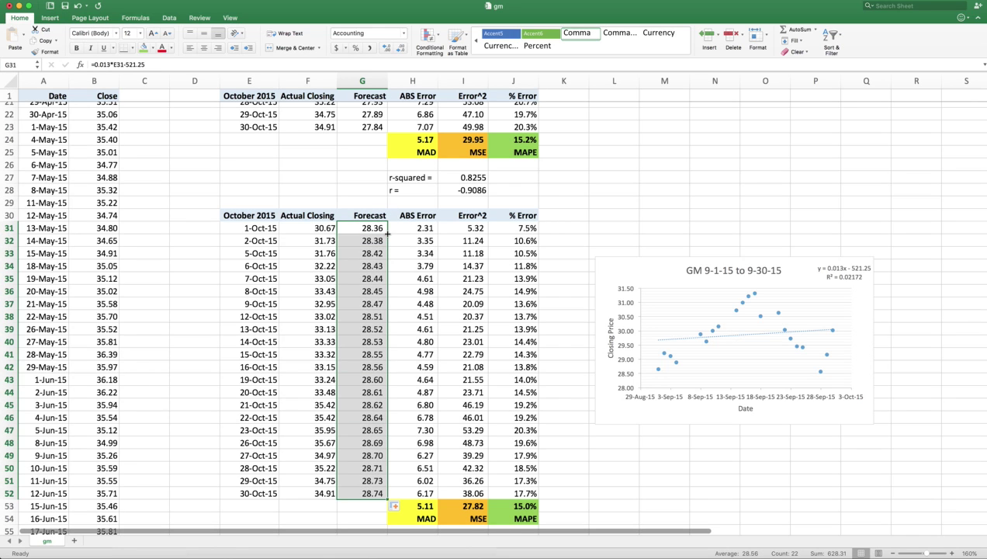
scroll(461, 332, "down", 3)
scroll(461, 332, "down", 1)
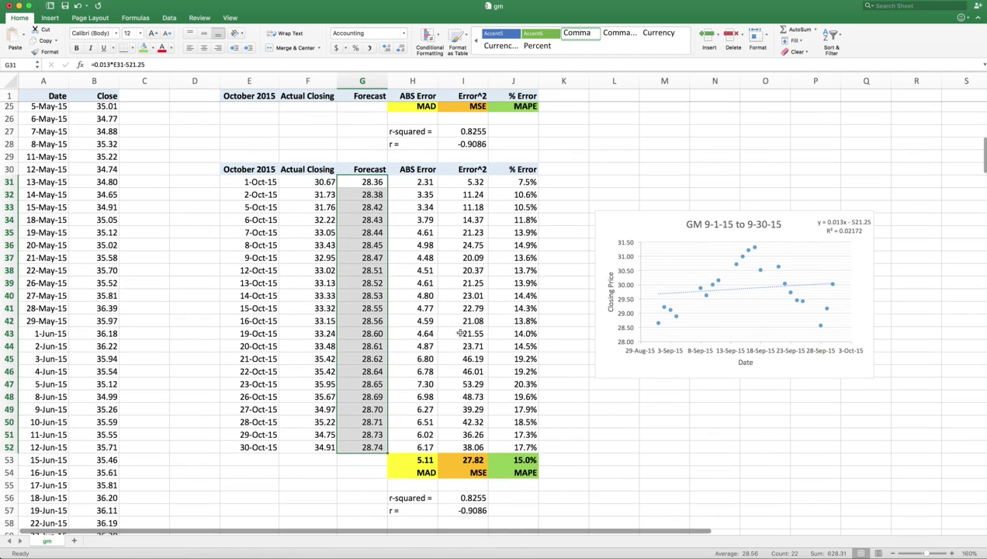
Set the copied table's r-squared value in I56 to .0217.
scroll(461, 332, "up", 2)
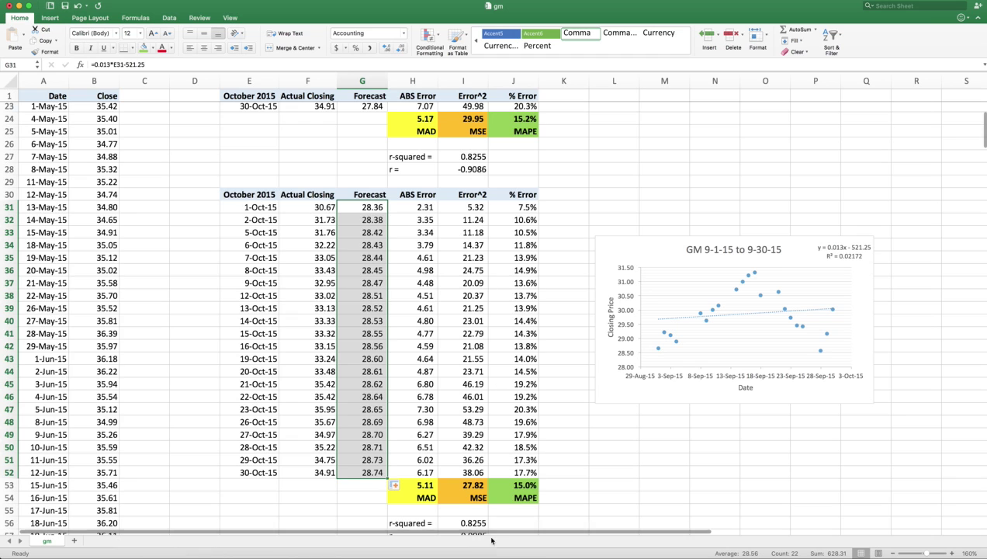
scroll(493, 465, "down", 3)
scroll(493, 505, "down", 1)
scroll(493, 505, "left", 1)
left_click(482, 475)
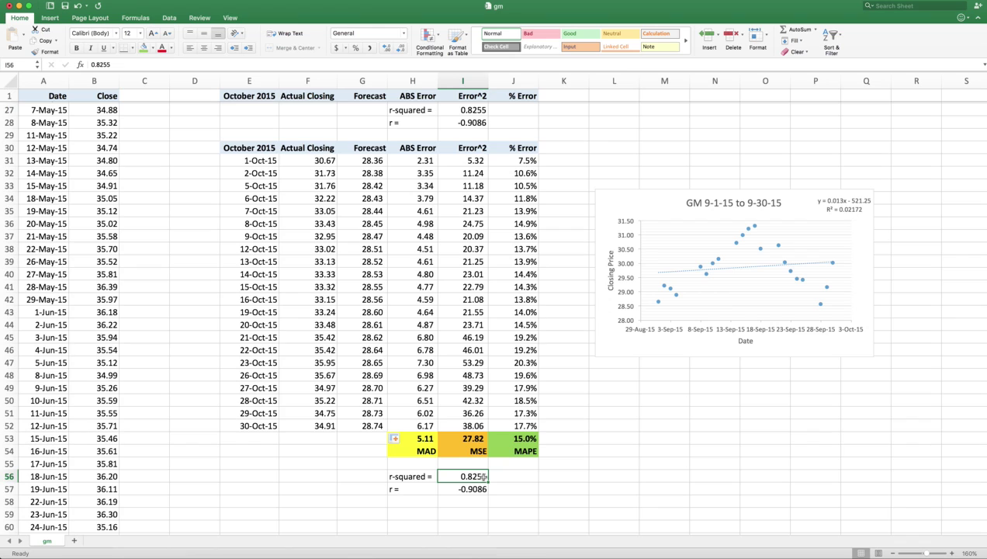
type(".02")
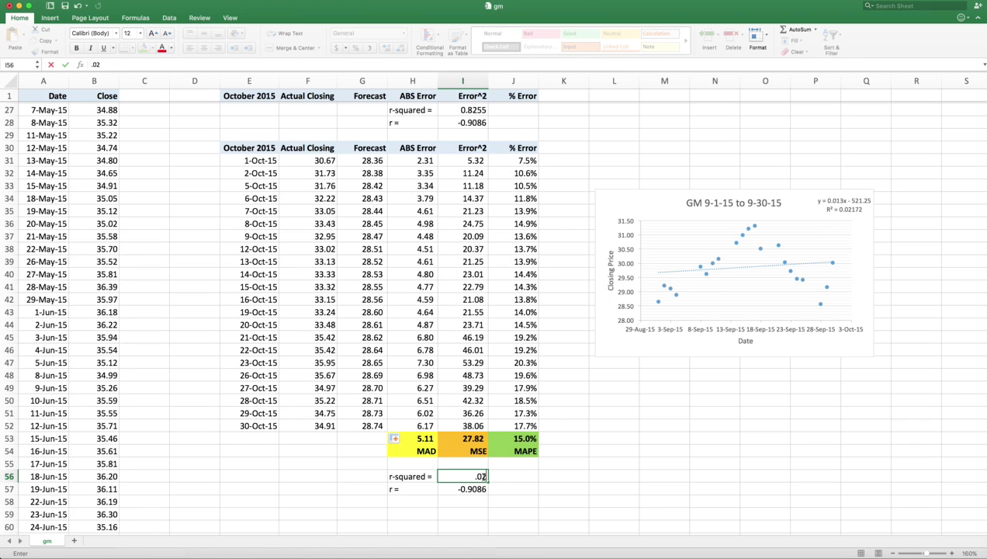
type("17")
key("Return")
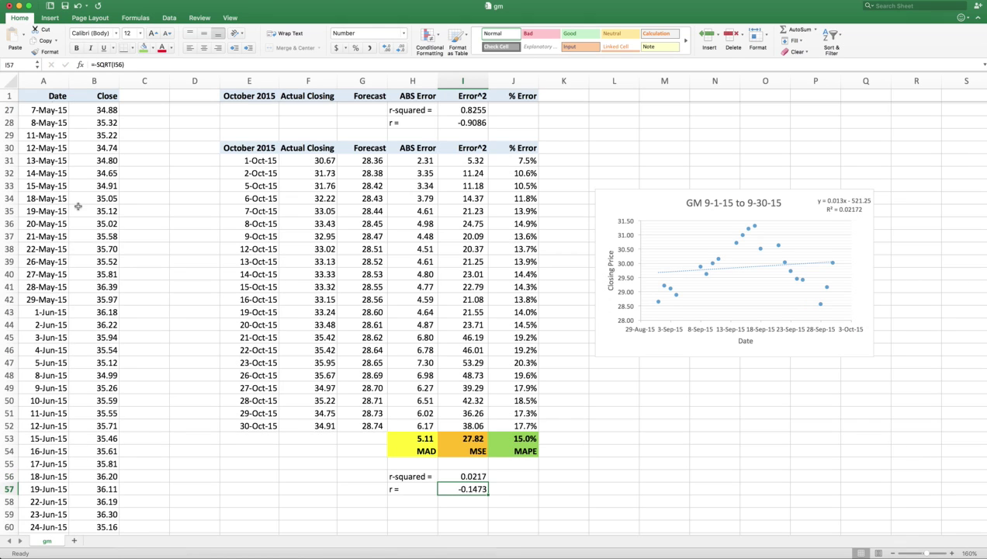
Remove the minus sign from the r formula in I57 so it reads =SQRT(I56).
left_click(98, 64)
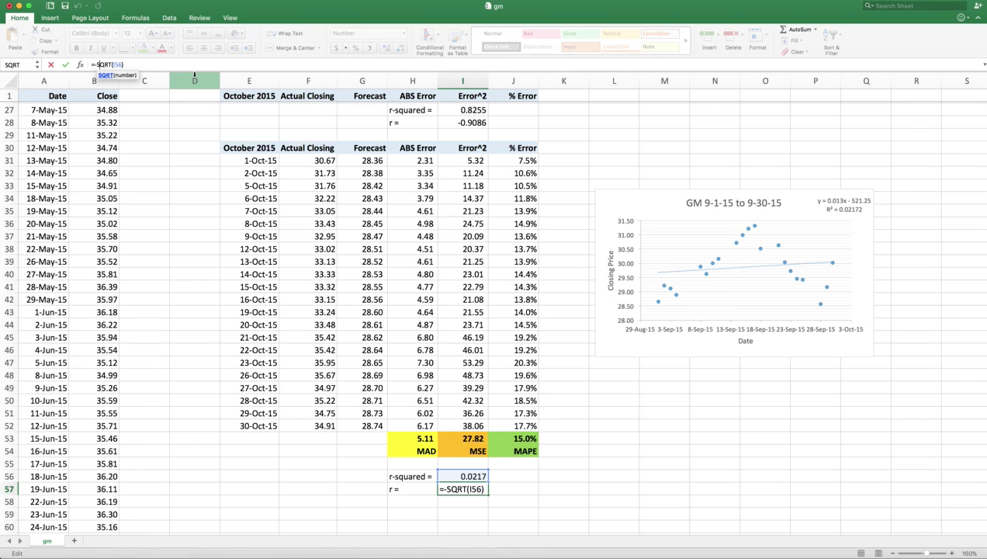
key("BackSpace")
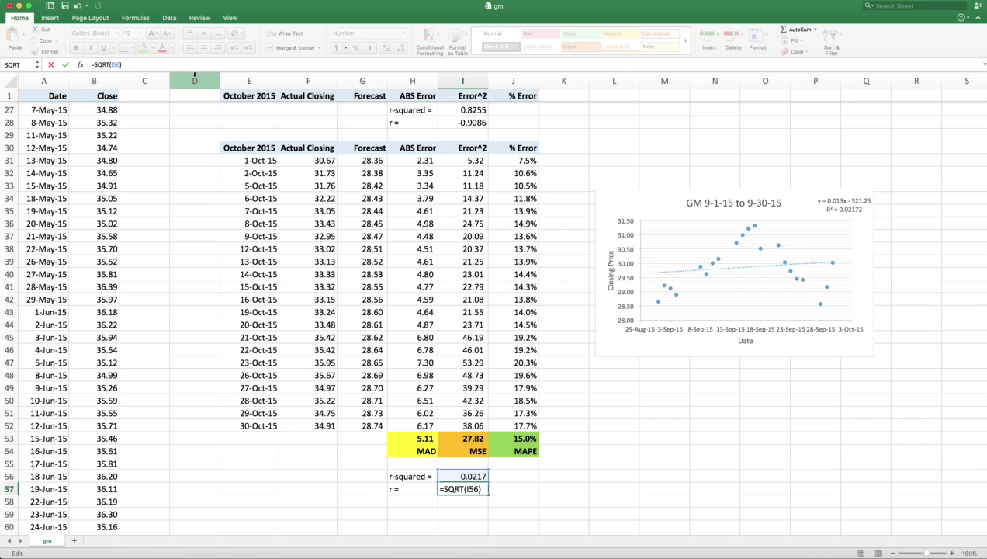
key("Return")
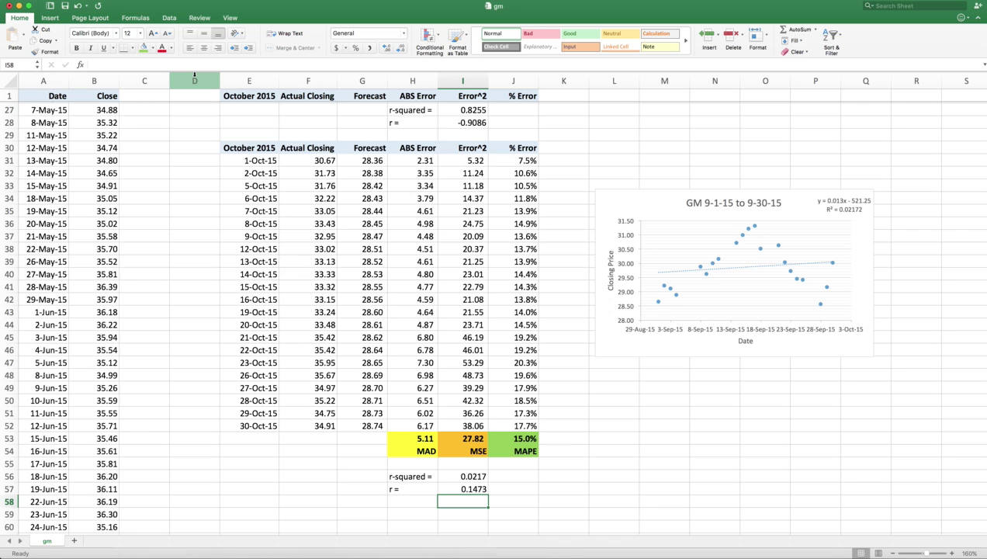
scroll(297, 347, "up", 5)
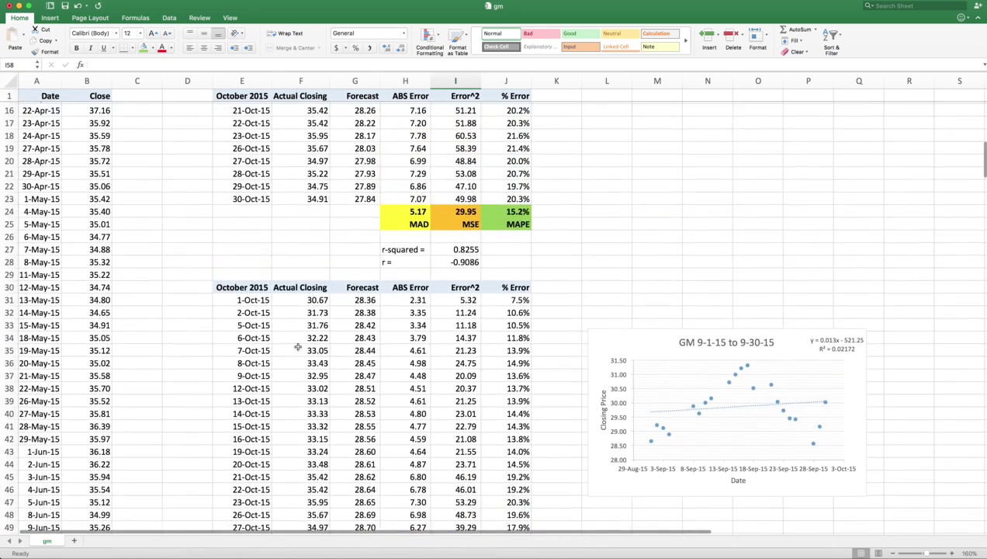